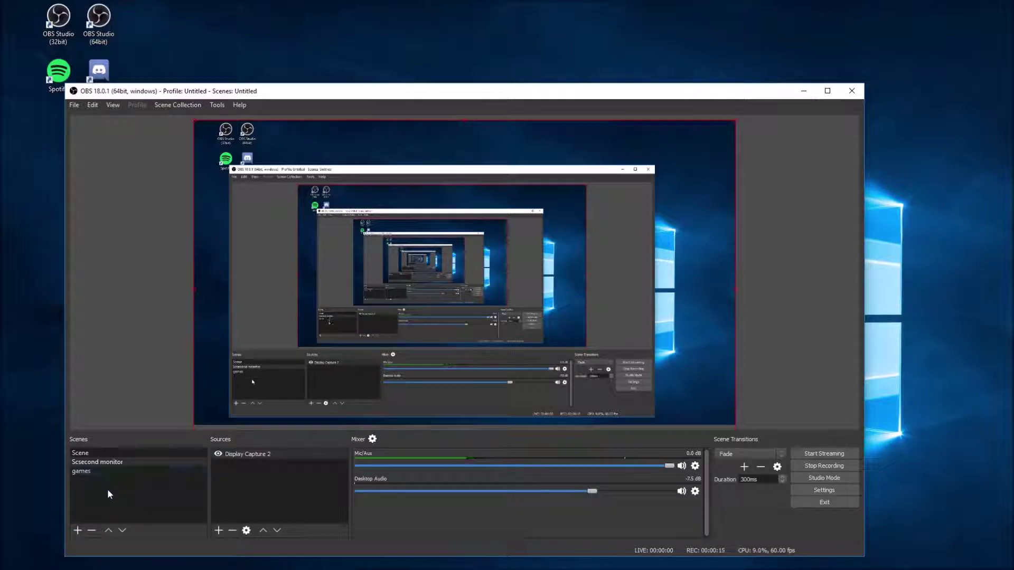
# Step: Look through the source types that can be added to the second-monitor scene
pyautogui.click(77, 530)
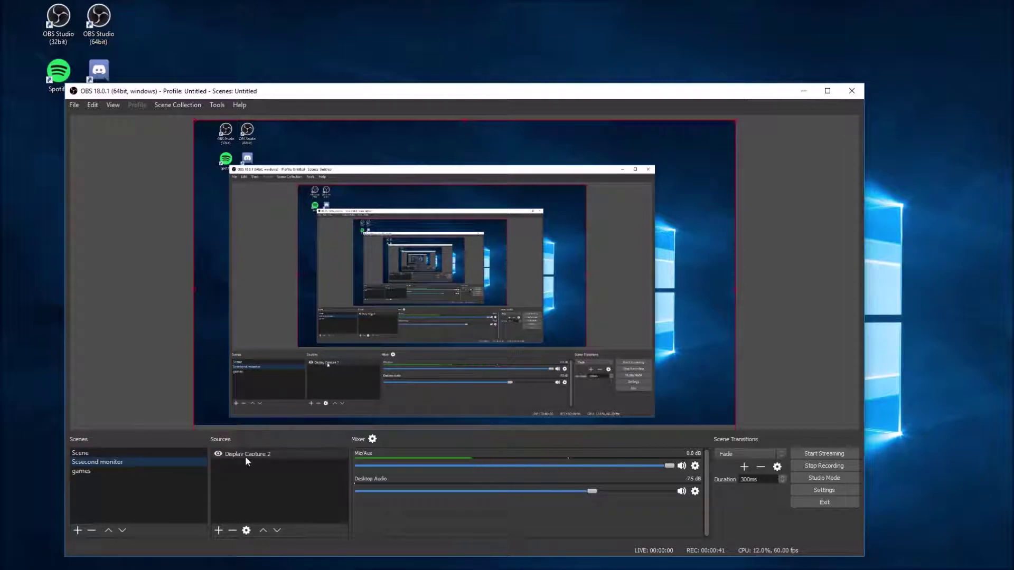
pyautogui.click(219, 529)
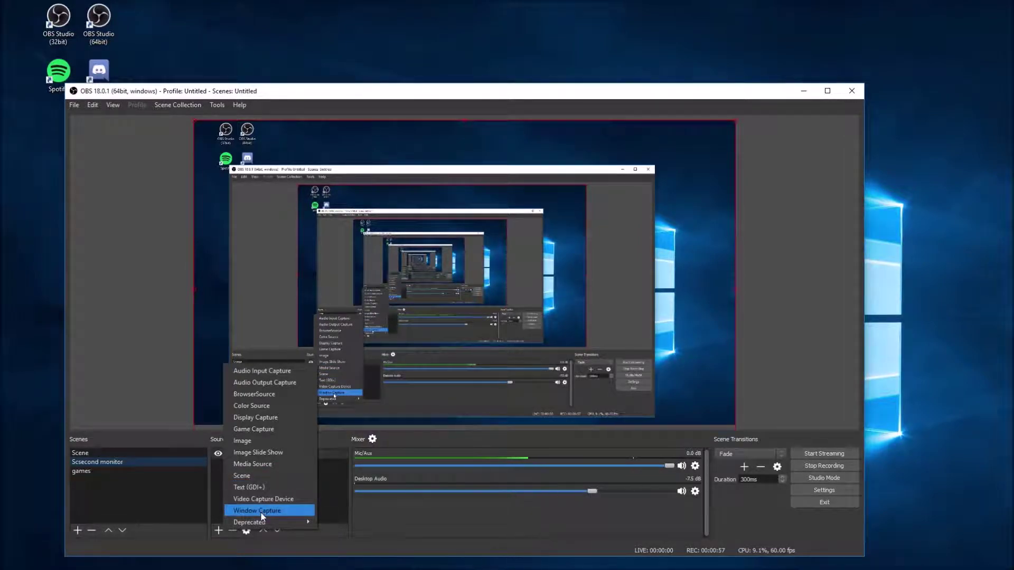
pyautogui.moveTo(264, 522)
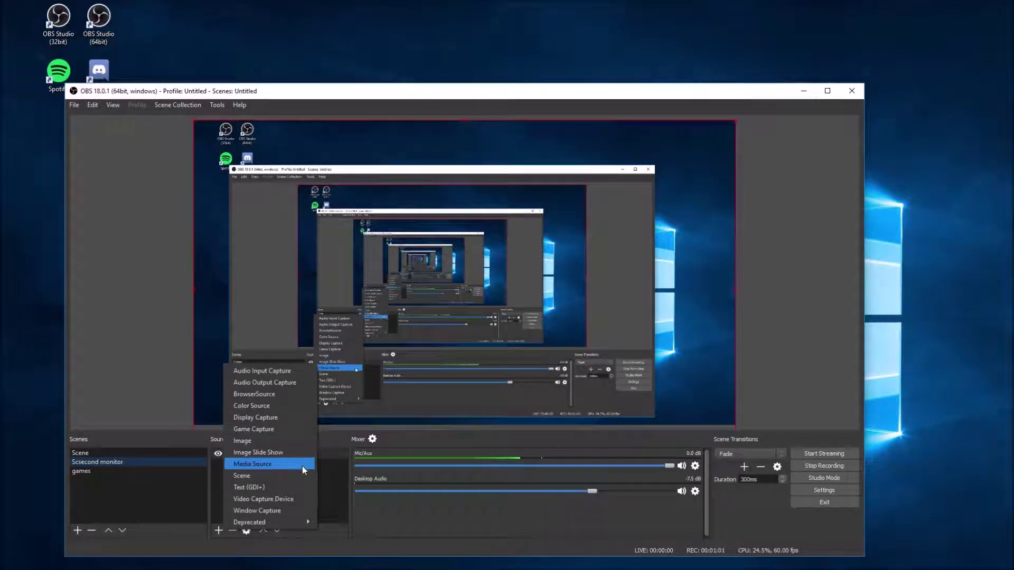
pyautogui.click(325, 480)
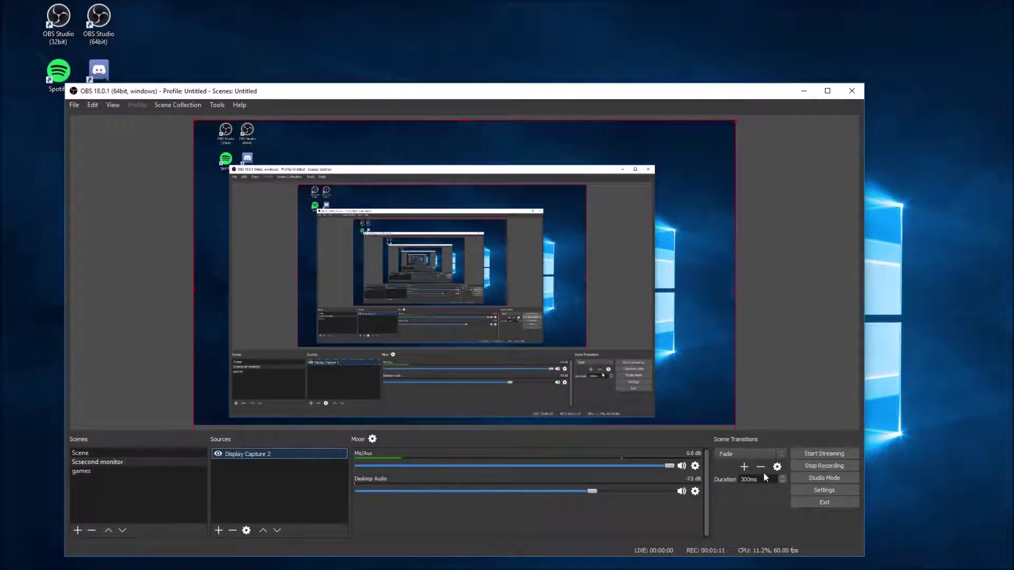
# Step: Try Studio Mode and return to the single preview
pyautogui.click(827, 480)
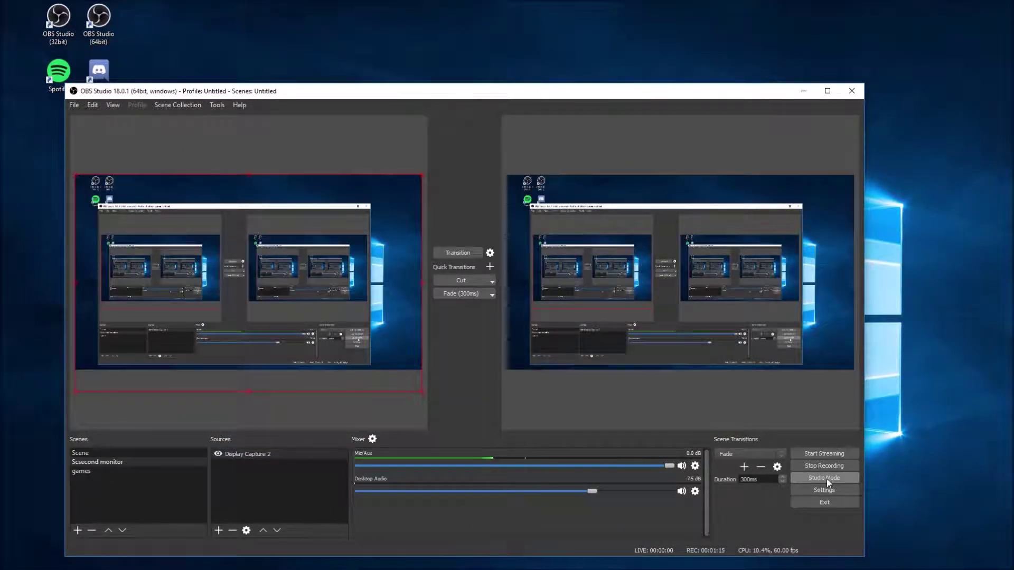
pyautogui.click(826, 477)
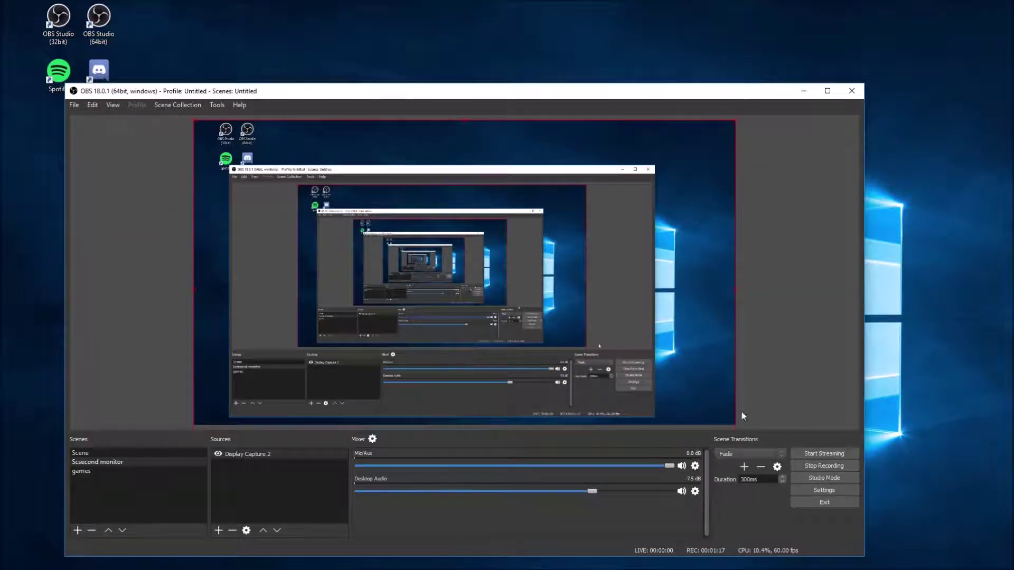
# Step: Open the program settings, switch the live scene to "Scene" and bring the settings window onto that monitor
pyautogui.click(819, 489)
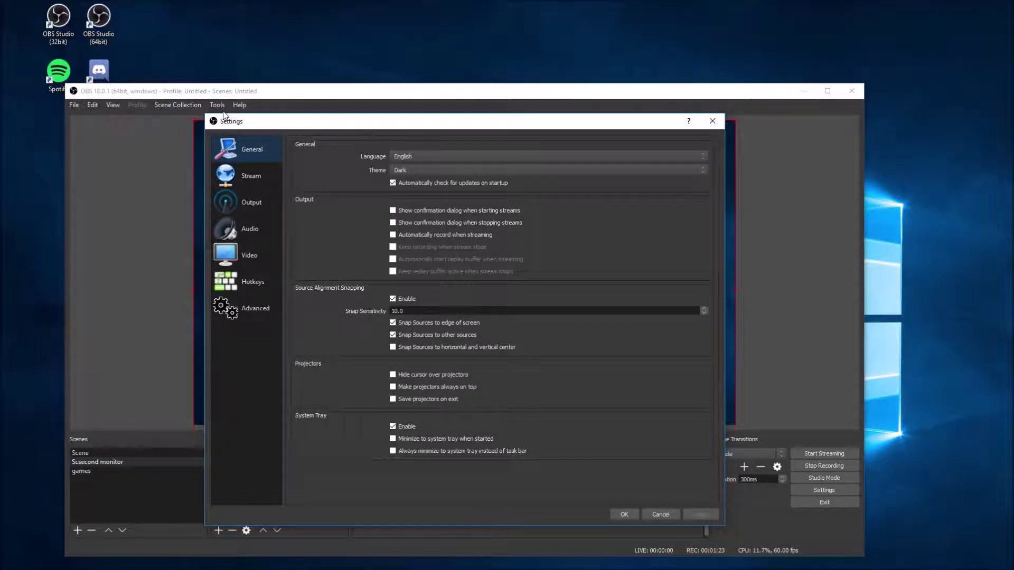
pyautogui.moveTo(223, 116); pyautogui.dragTo(0, 87)
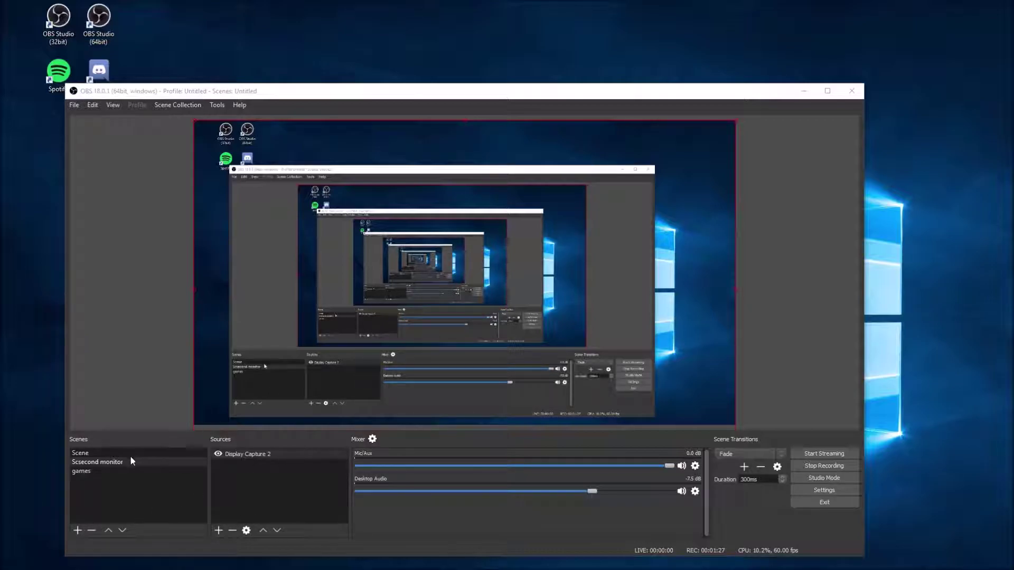
pyautogui.click(90, 453)
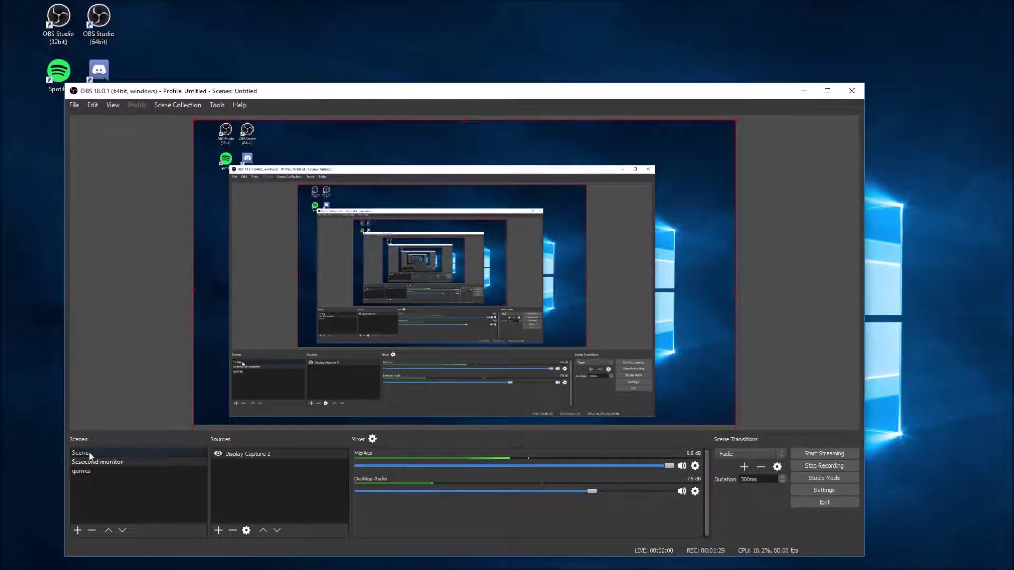
pyautogui.click(96, 462)
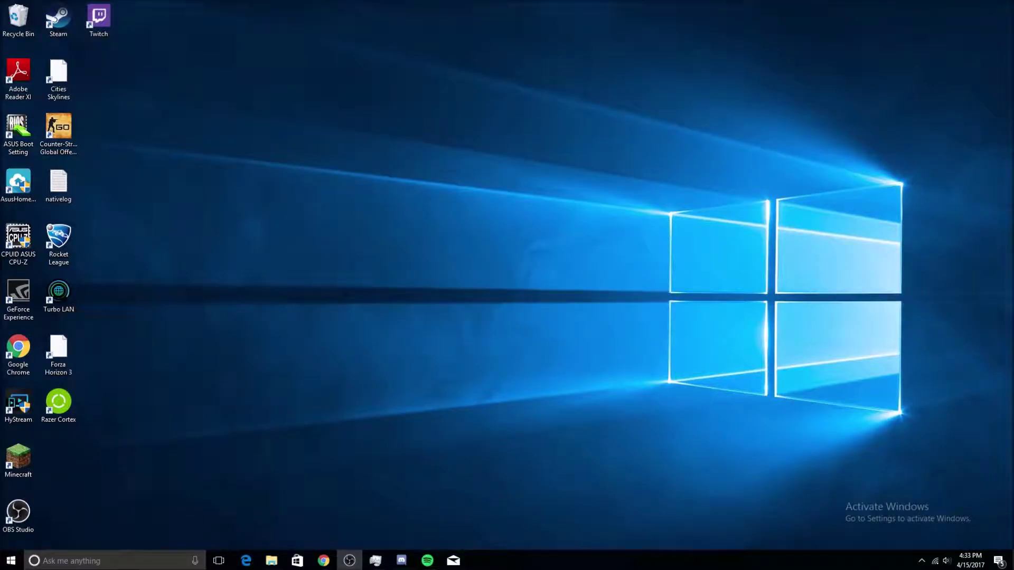
pyautogui.moveTo(791, 26); pyautogui.dragTo(419, 57)
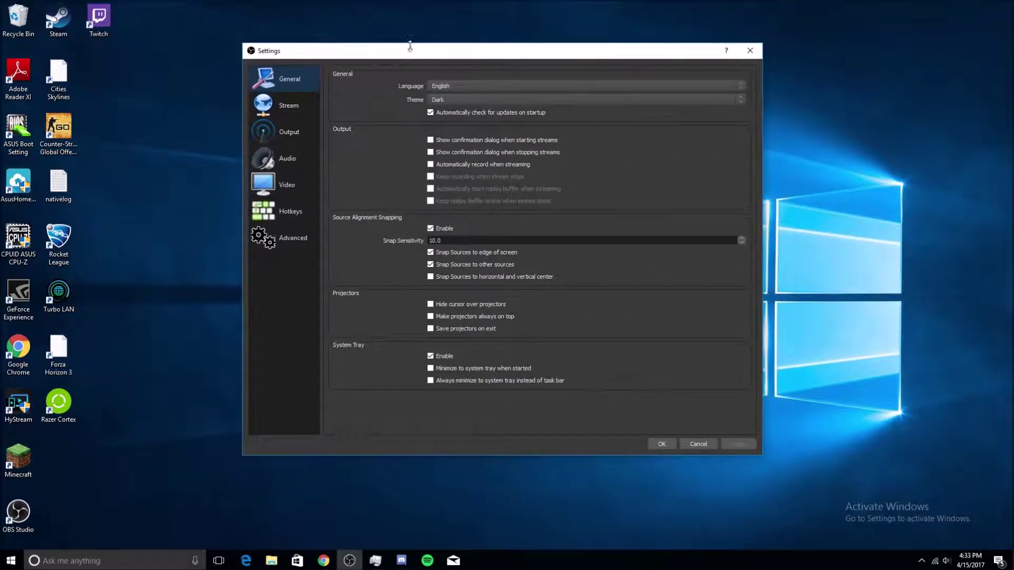
# Step: Browse the interface languages, try the Default theme, and apply the Dark theme again
pyautogui.click(457, 87)
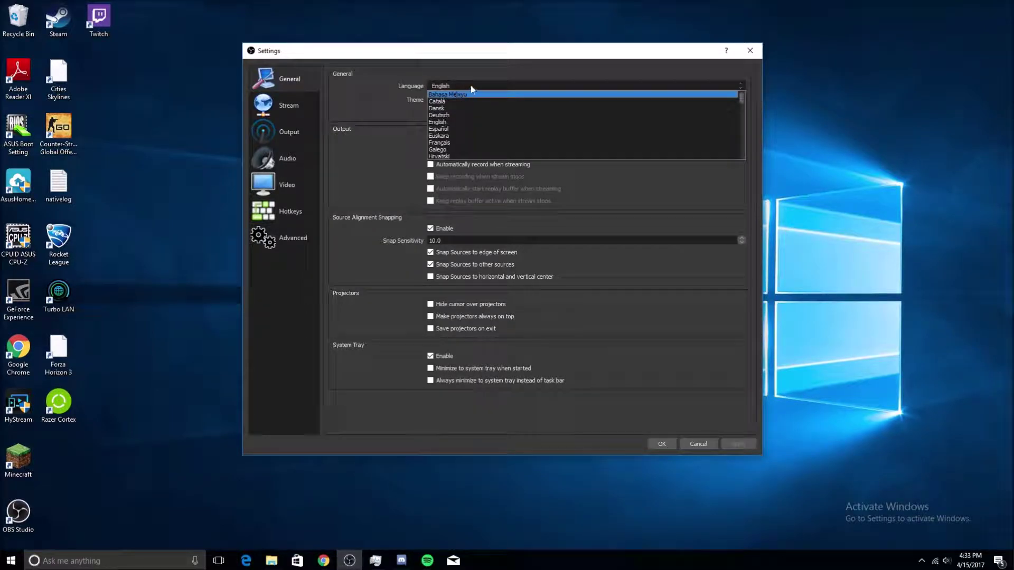
pyautogui.click(487, 70)
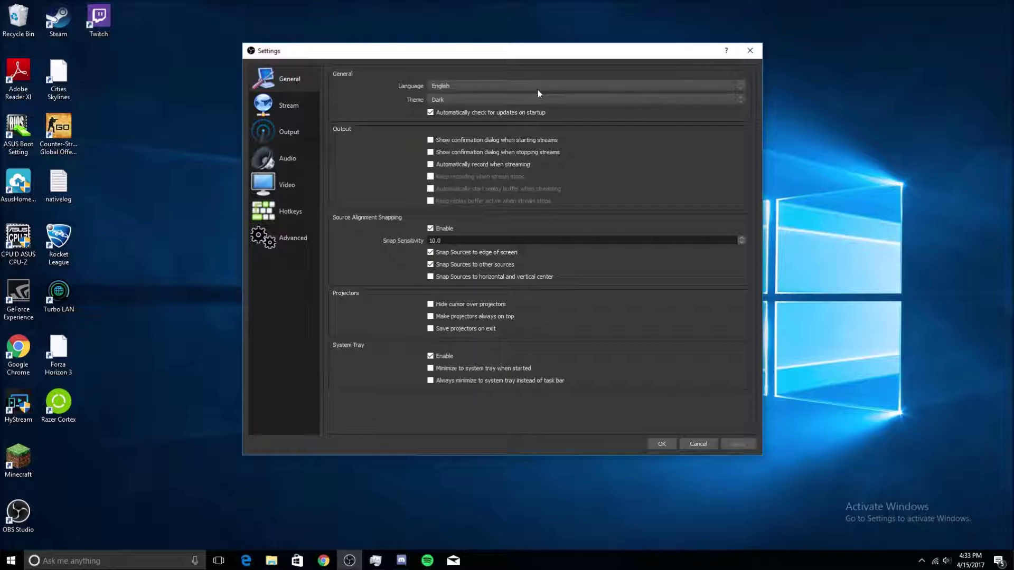
pyautogui.click(525, 100)
pyautogui.click(515, 112)
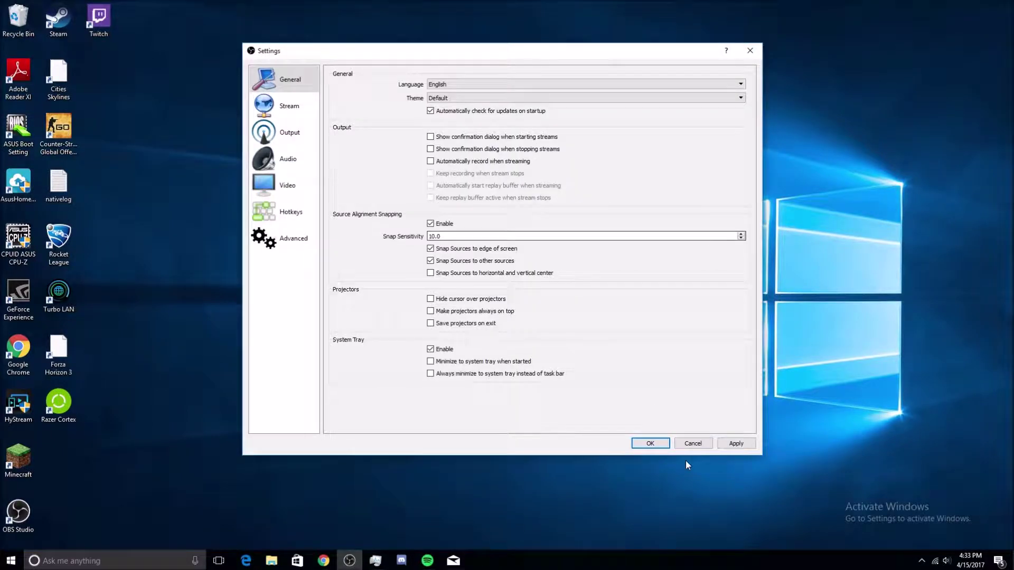
pyautogui.click(483, 99)
pyautogui.click(483, 107)
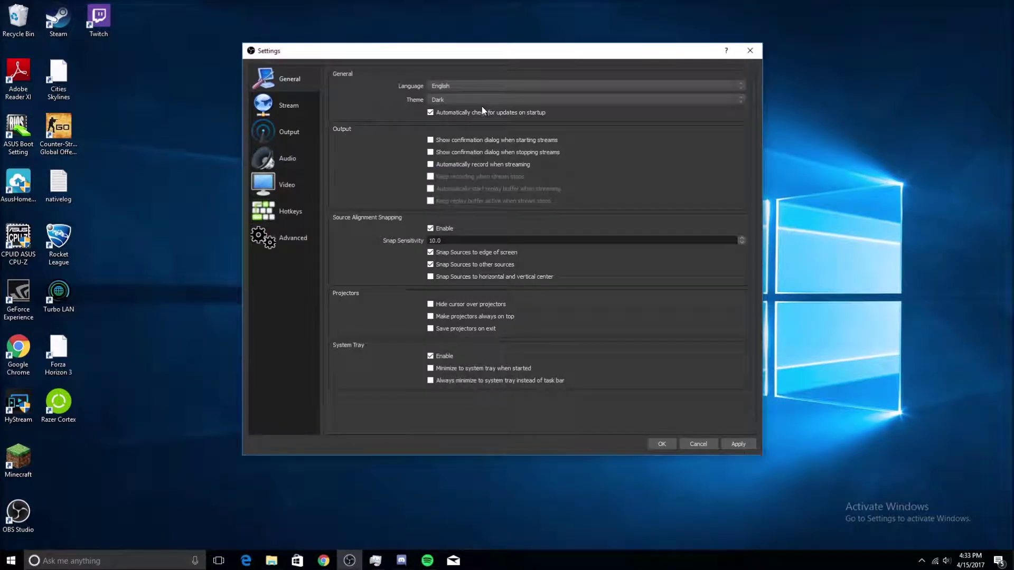
pyautogui.click(740, 445)
# Step: Toggle automatic recording when streaming on and back off
pyautogui.click(430, 166)
pyautogui.click(430, 167)
# Step: Look through the streaming services and ingest servers offered in the stream settings
pyautogui.click(309, 110)
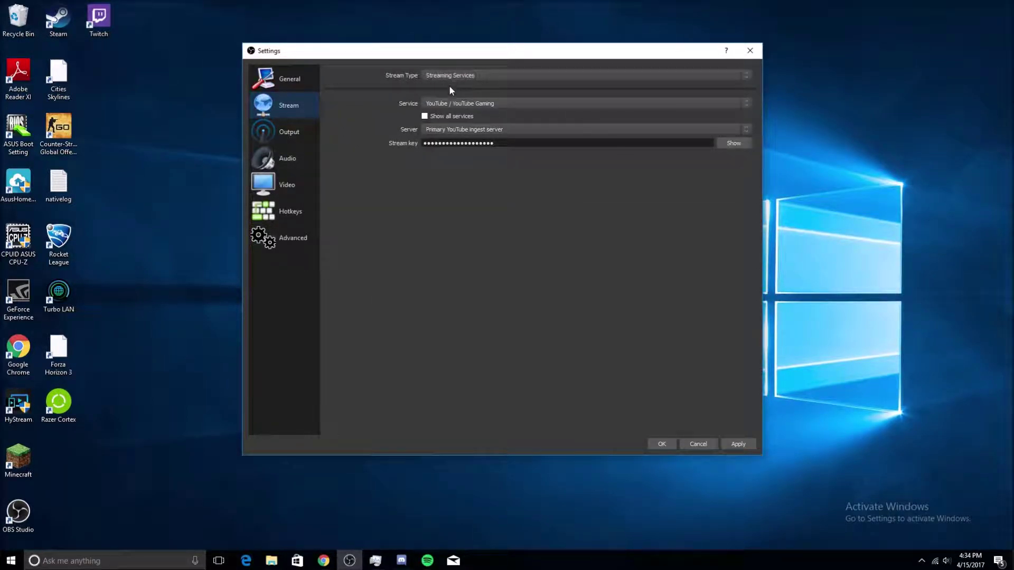
pyautogui.click(470, 101)
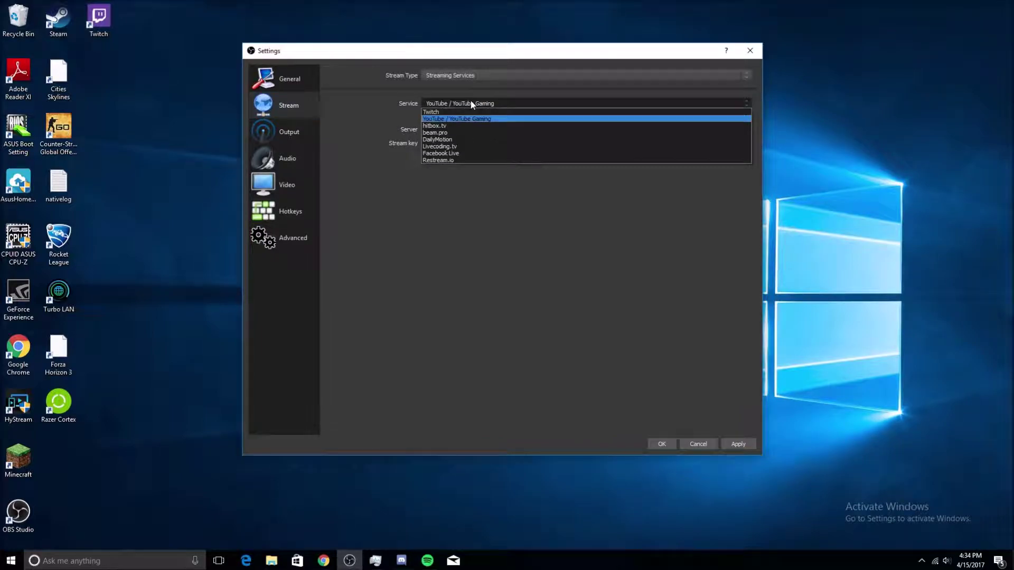
pyautogui.click(463, 219)
pyautogui.click(458, 127)
pyautogui.click(451, 172)
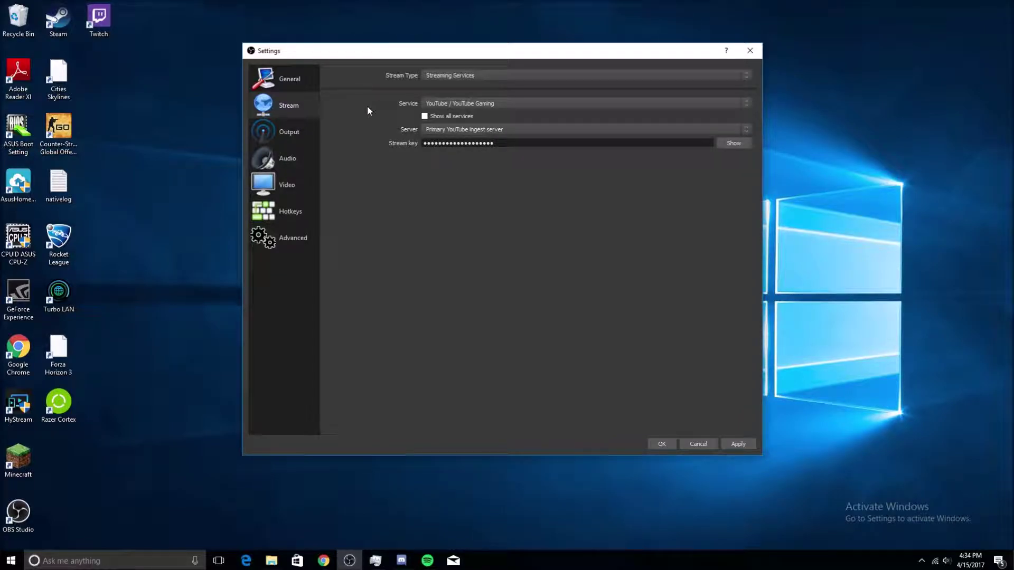
# Step: Examine the streaming, recording and audio pages of the output settings
pyautogui.click(307, 130)
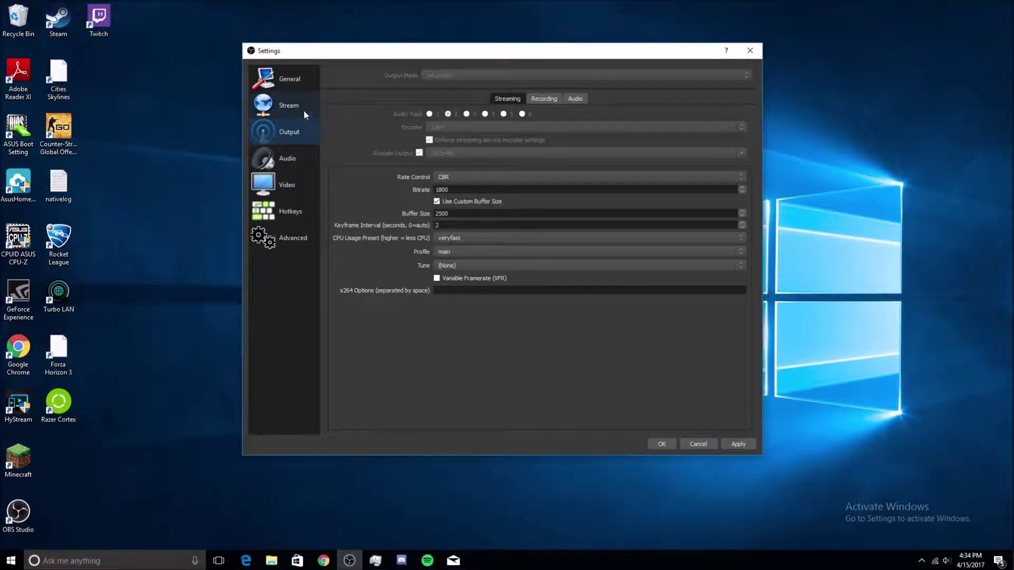
pyautogui.click(549, 99)
pyautogui.click(503, 98)
pyautogui.click(540, 99)
pyautogui.click(570, 99)
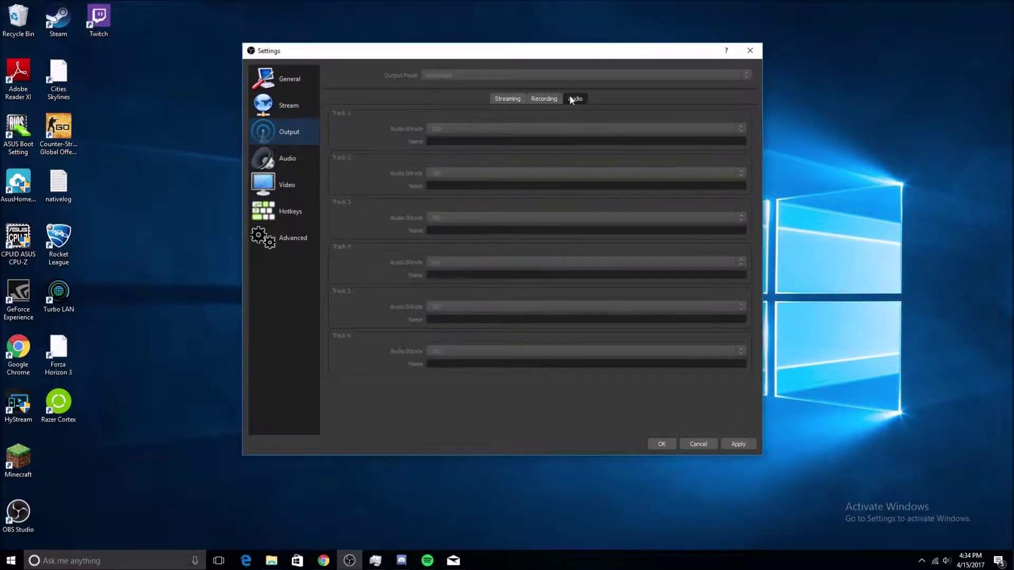
pyautogui.click(508, 100)
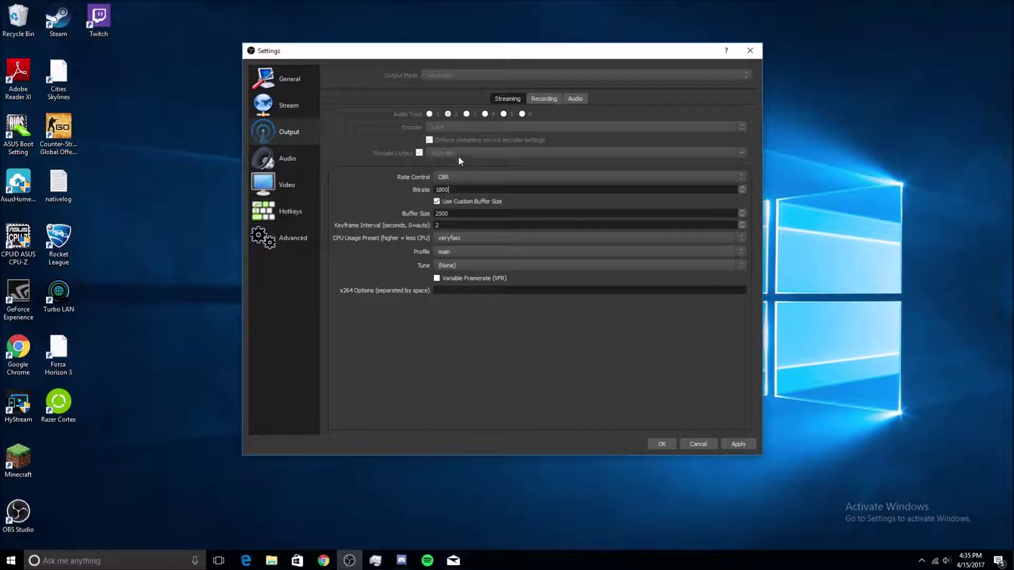
# Step: Turn off the custom buffer size in the streaming output settings
pyautogui.doubleClick(446, 189)
pyautogui.click(451, 202)
pyautogui.click(447, 203)
pyautogui.click(437, 203)
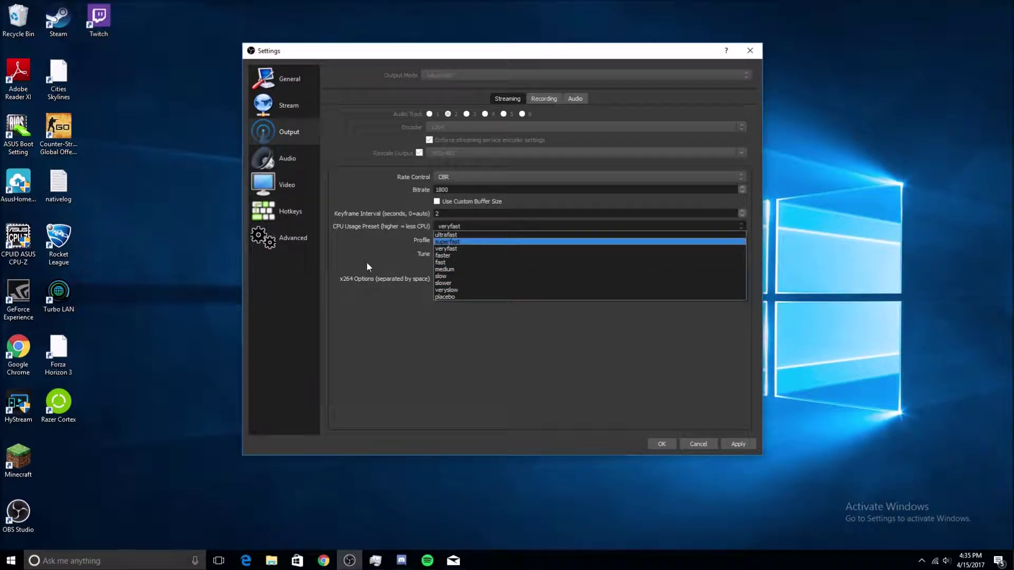
# Step: Look through the CPU usage preset and profile options for the streaming encoder
pyautogui.click(510, 387)
pyautogui.click(465, 225)
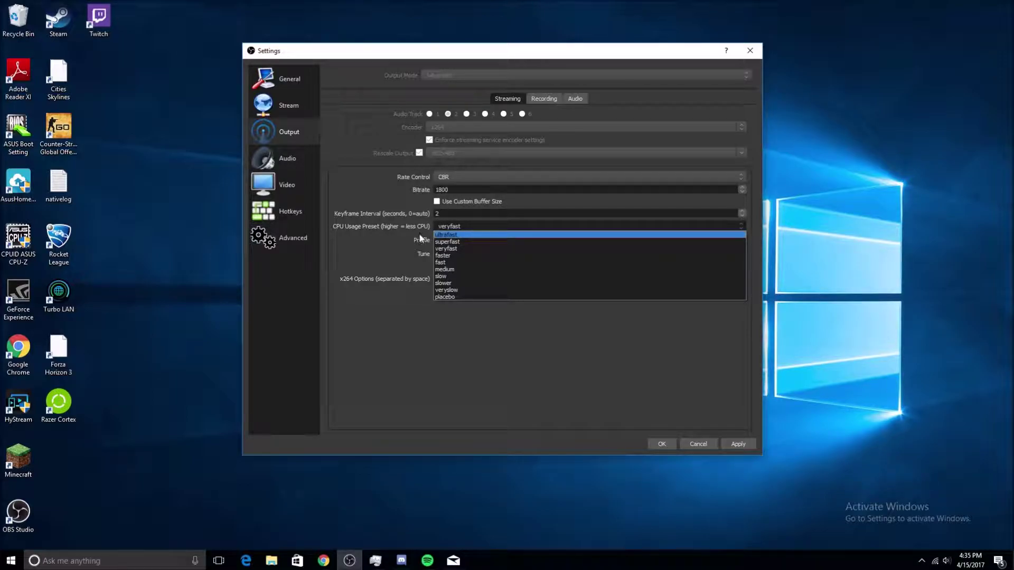
pyautogui.click(391, 224)
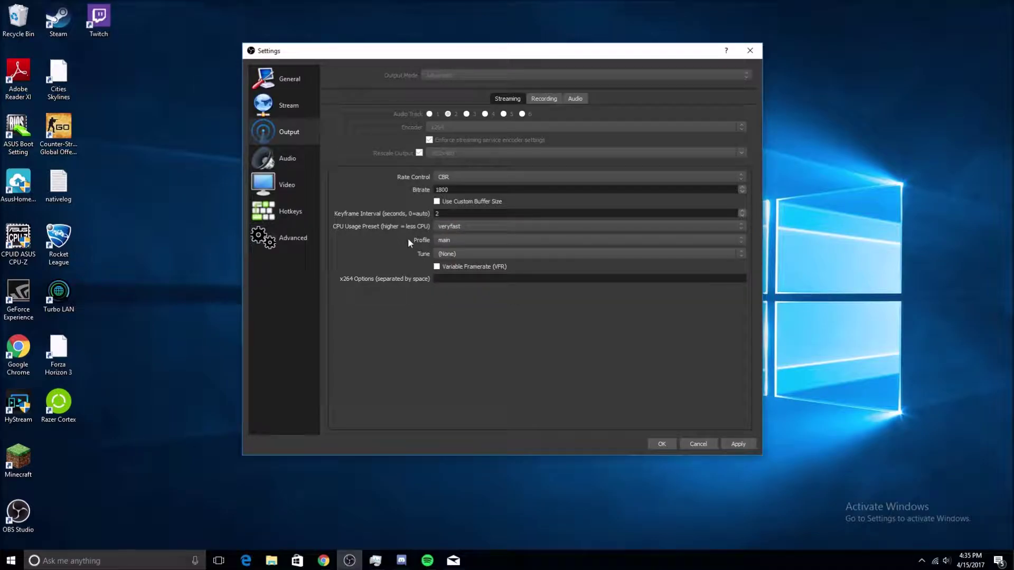
pyautogui.click(448, 241)
pyautogui.click(466, 241)
# Step: Examine the rescale output and bitrate settings for recordings
pyautogui.click(547, 102)
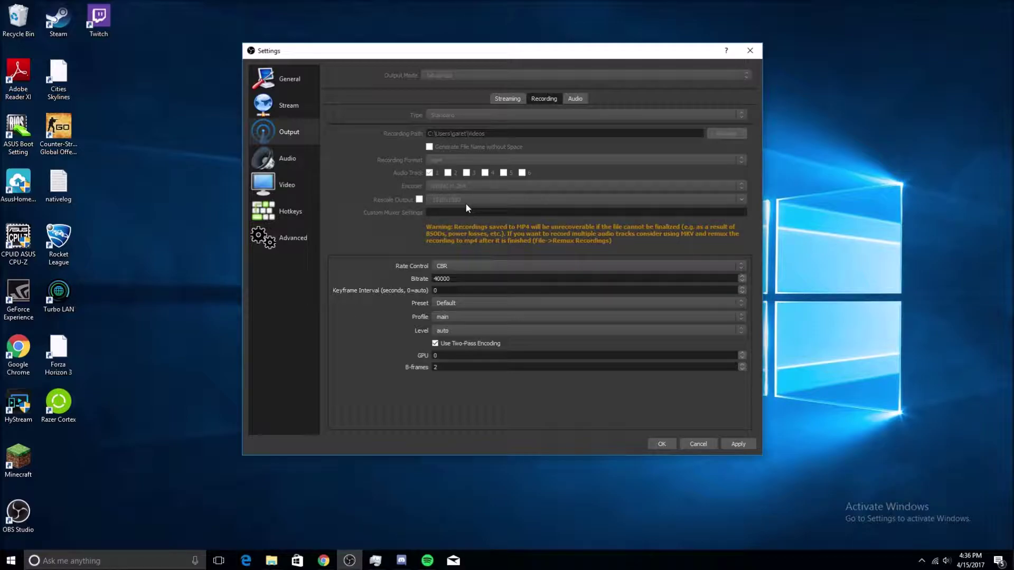
pyautogui.click(419, 200)
pyautogui.click(458, 279)
# Step: View the audio settings and place the Windows recording devices list beside them
pyautogui.click(273, 151)
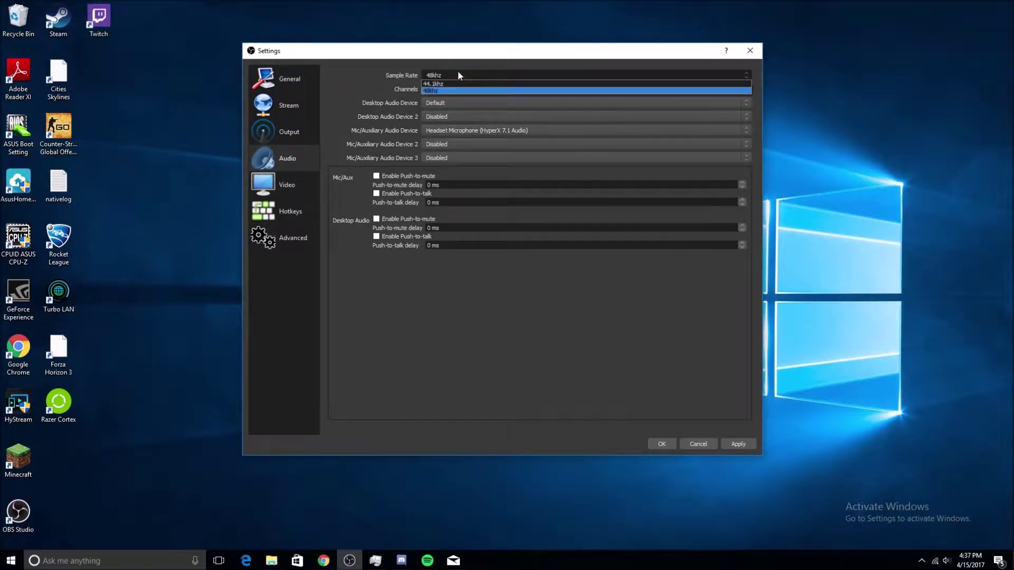
pyautogui.rightClick(946, 561)
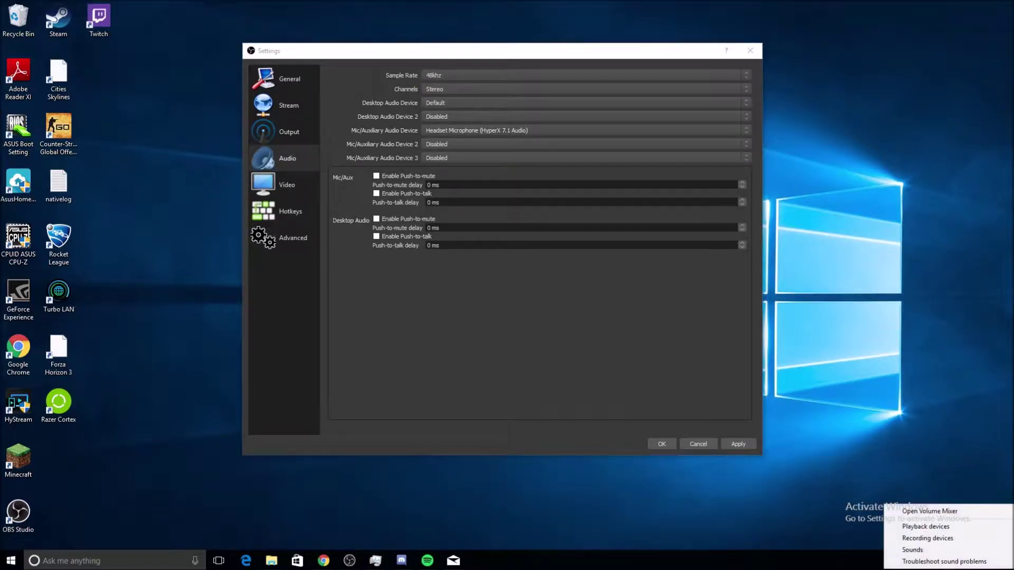
pyautogui.click(929, 535)
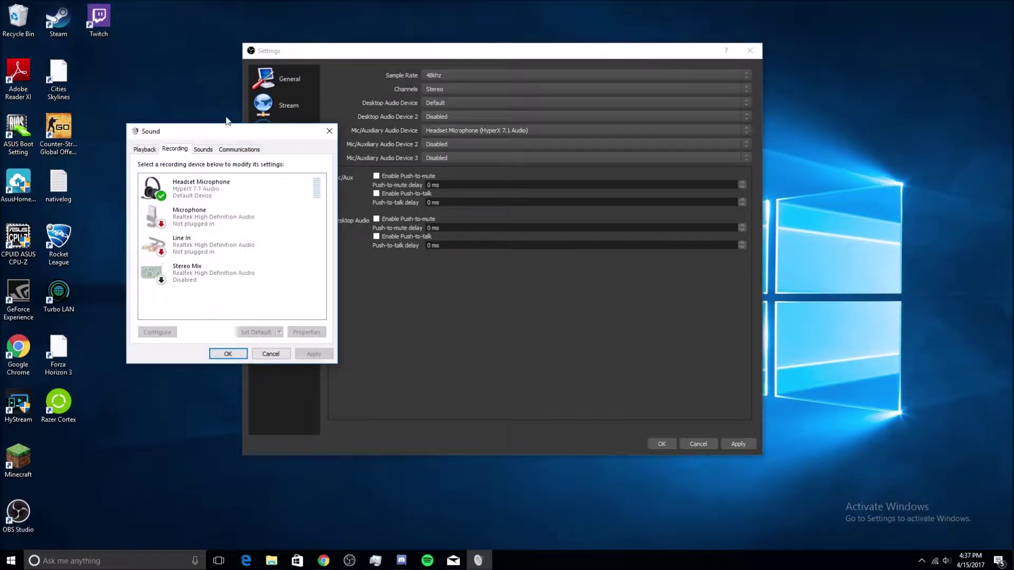
pyautogui.moveTo(213, 133); pyautogui.dragTo(756, 137)
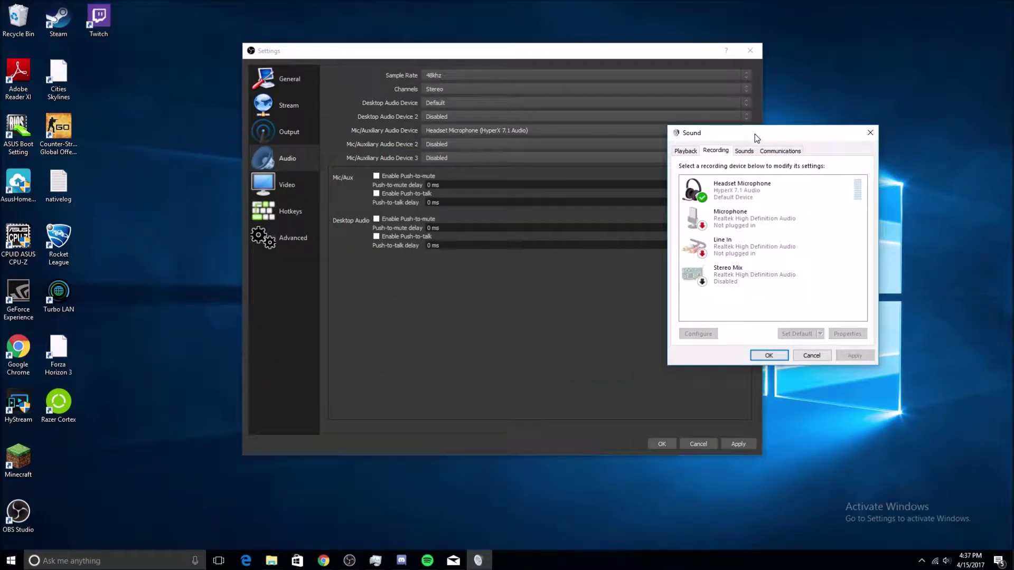
# Step: Check the headset microphone's default format in its advanced Windows properties and close the sound dialogs
pyautogui.rightClick(771, 189)
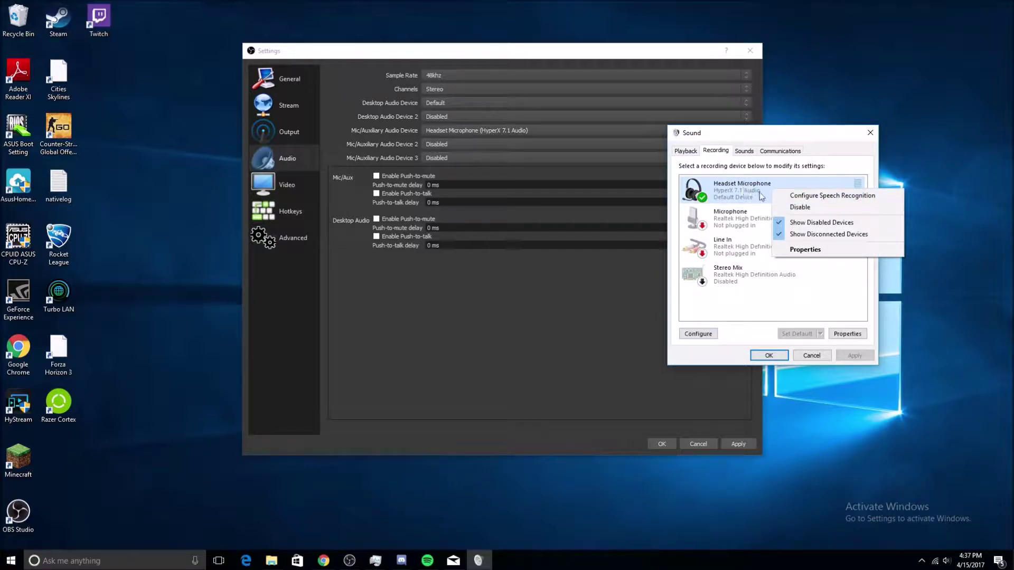
pyautogui.click(816, 249)
pyautogui.moveTo(779, 182); pyautogui.dragTo(602, 77)
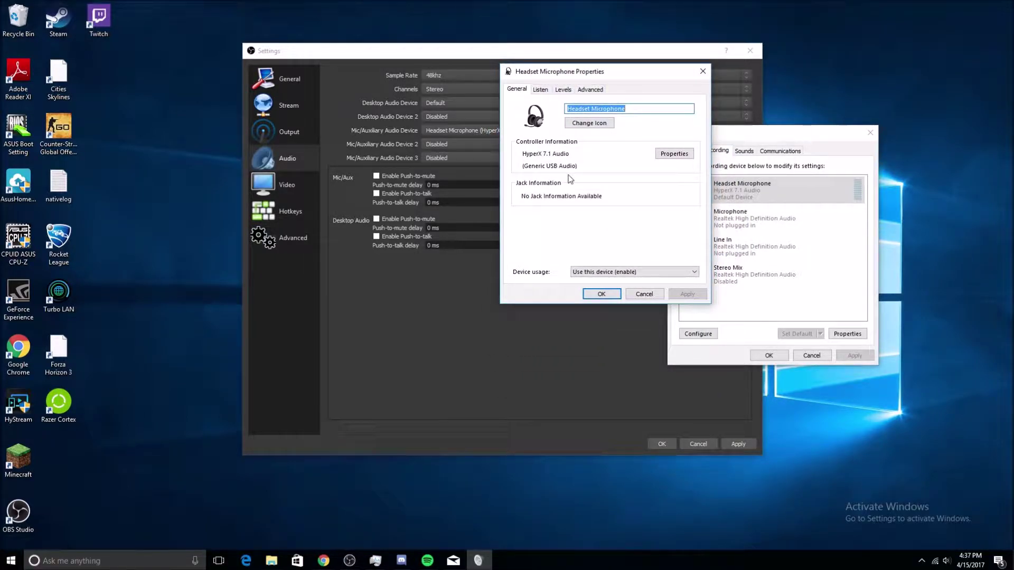
pyautogui.click(590, 91)
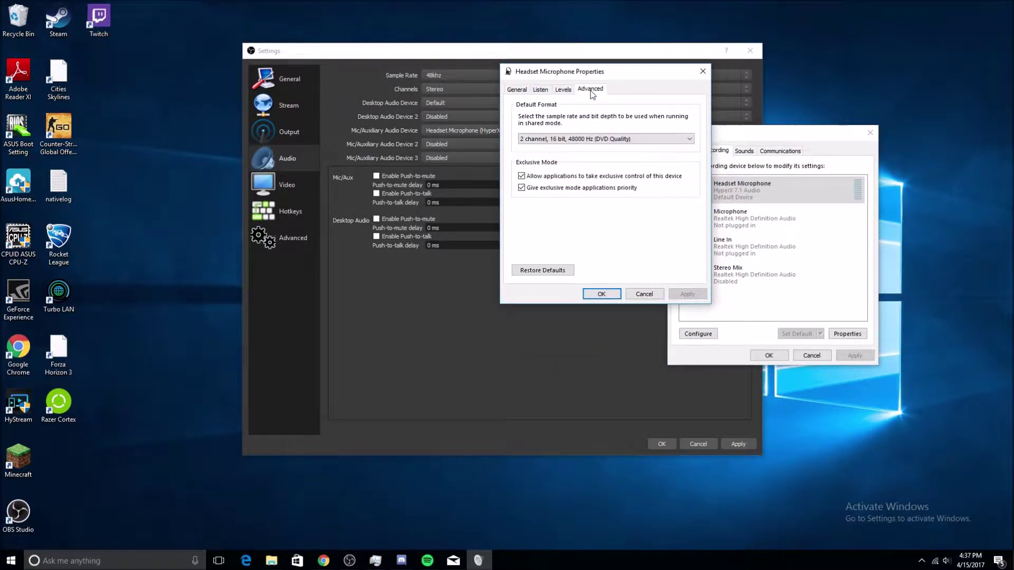
pyautogui.click(576, 141)
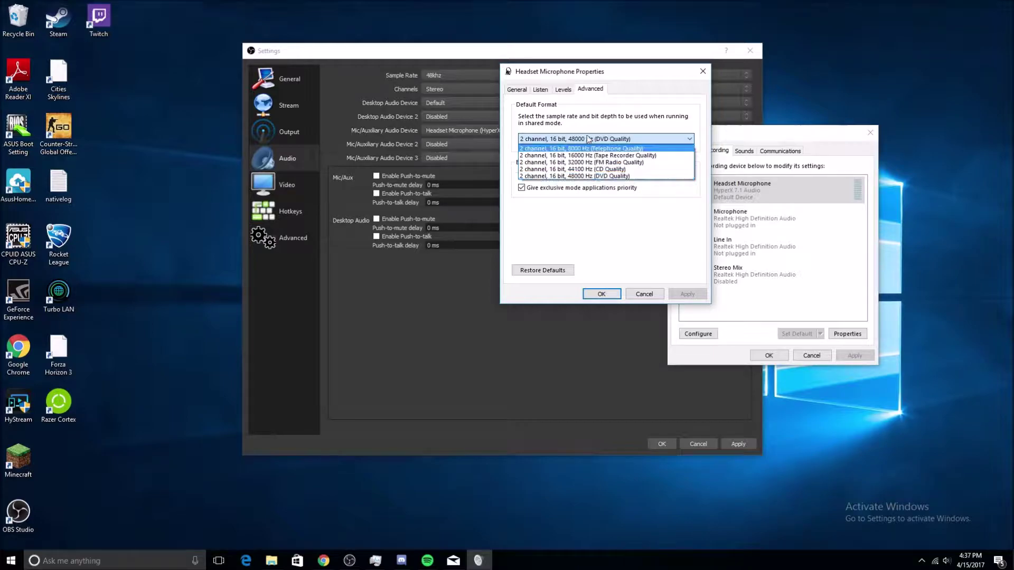
pyautogui.click(619, 297)
pyautogui.click(616, 296)
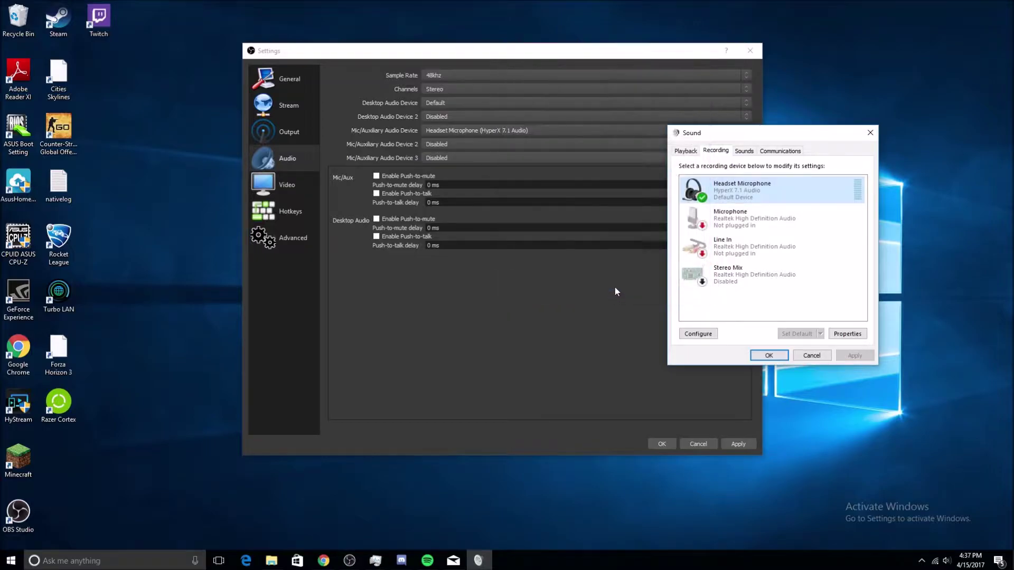
pyautogui.click(772, 354)
# Step: Select the 48khz sample rate and Stereo channels in the audio settings
pyautogui.click(495, 76)
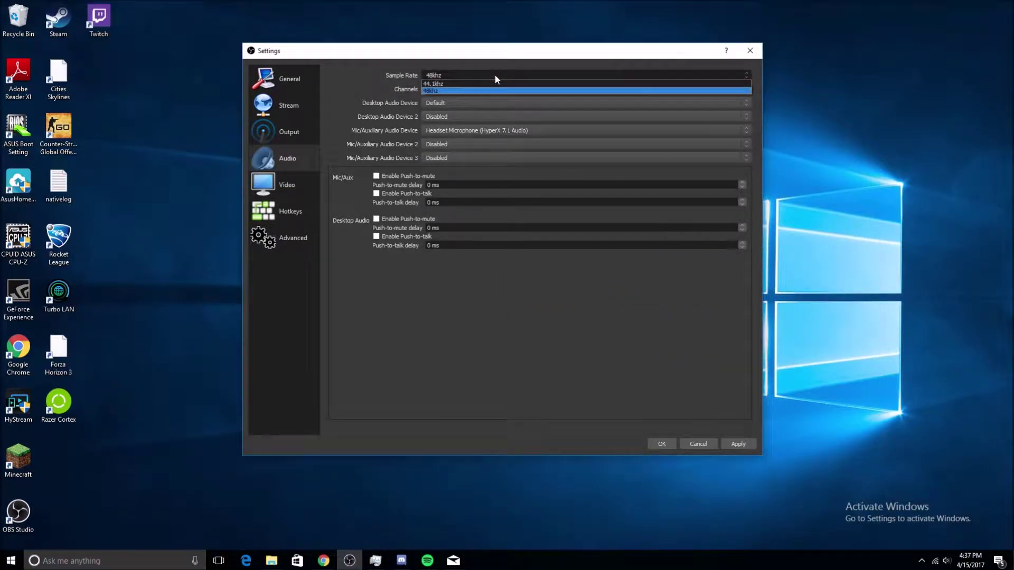
pyautogui.click(466, 89)
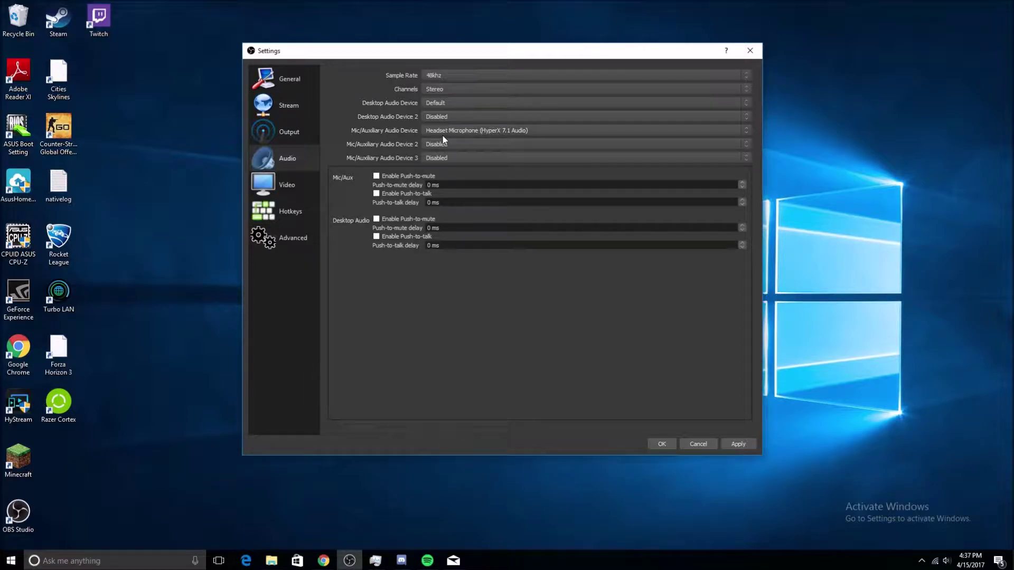
pyautogui.click(448, 89)
pyautogui.click(448, 88)
pyautogui.click(448, 88)
pyautogui.click(448, 89)
pyautogui.click(448, 88)
pyautogui.click(448, 88)
pyautogui.click(448, 89)
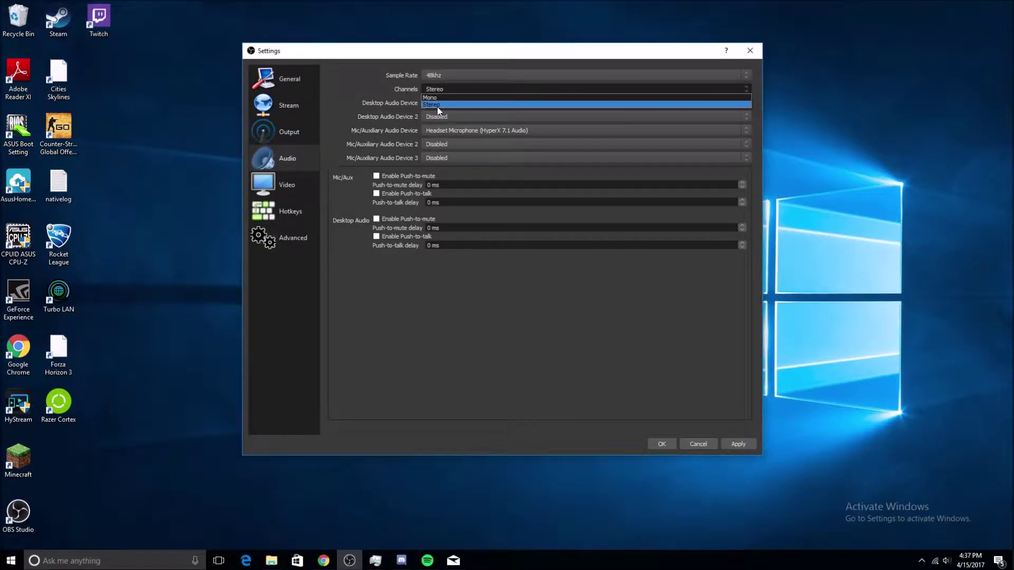
pyautogui.click(442, 105)
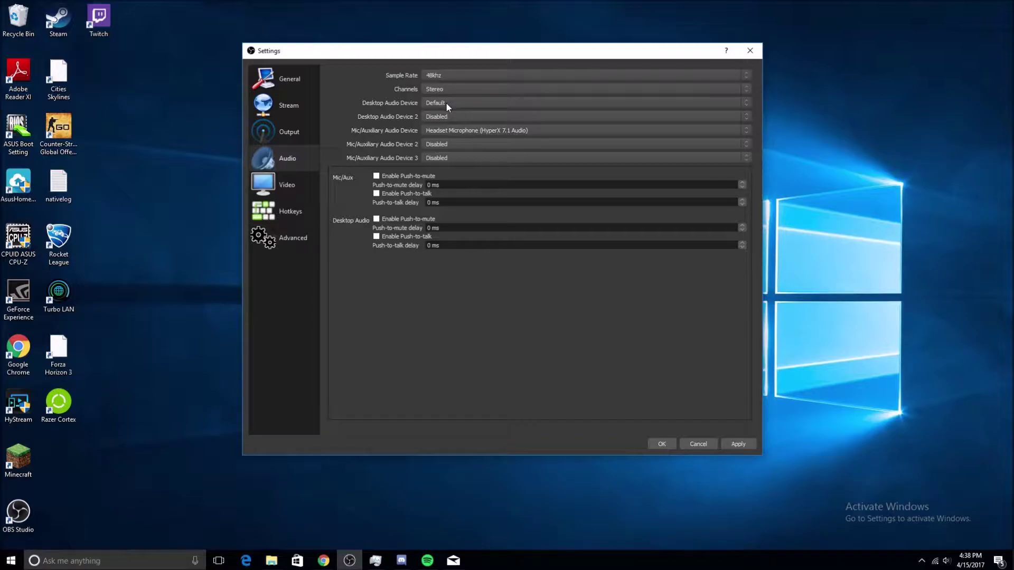
# Step: Select Default as the desktop audio device
pyautogui.click(446, 105)
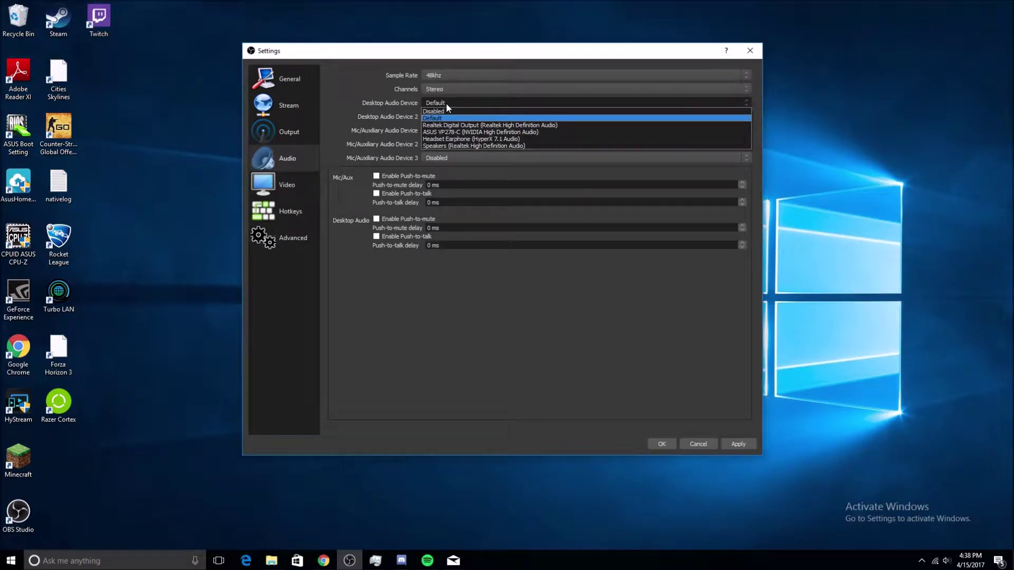
pyautogui.click(436, 118)
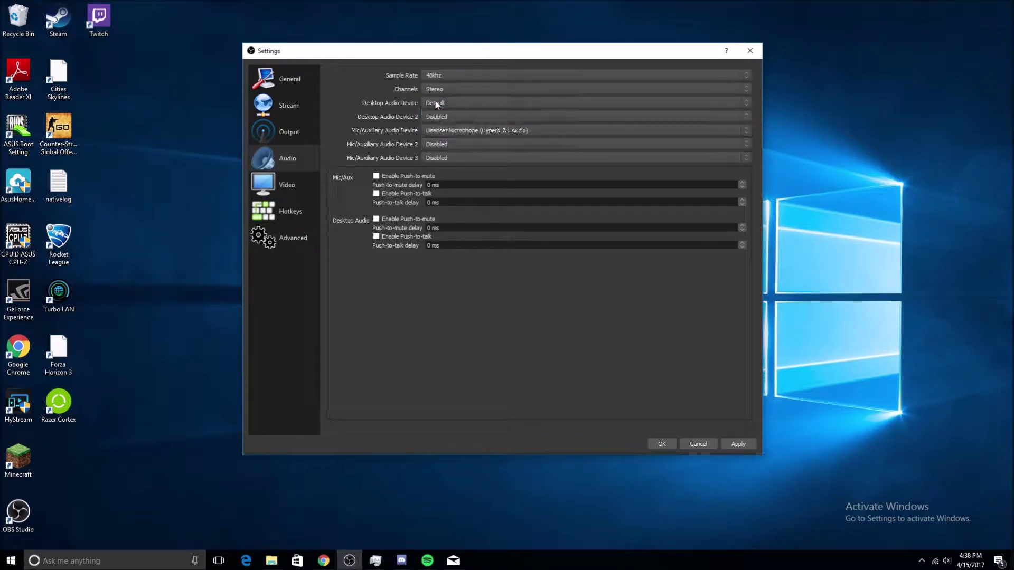
pyautogui.click(446, 104)
pyautogui.click(447, 113)
# Step: Select Headset Microphone (HyperX 7.1 Audio) as the first Mic/Auxiliary audio device
pyautogui.click(445, 132)
pyautogui.click(445, 132)
pyautogui.click(444, 132)
pyautogui.click(445, 132)
pyautogui.click(445, 132)
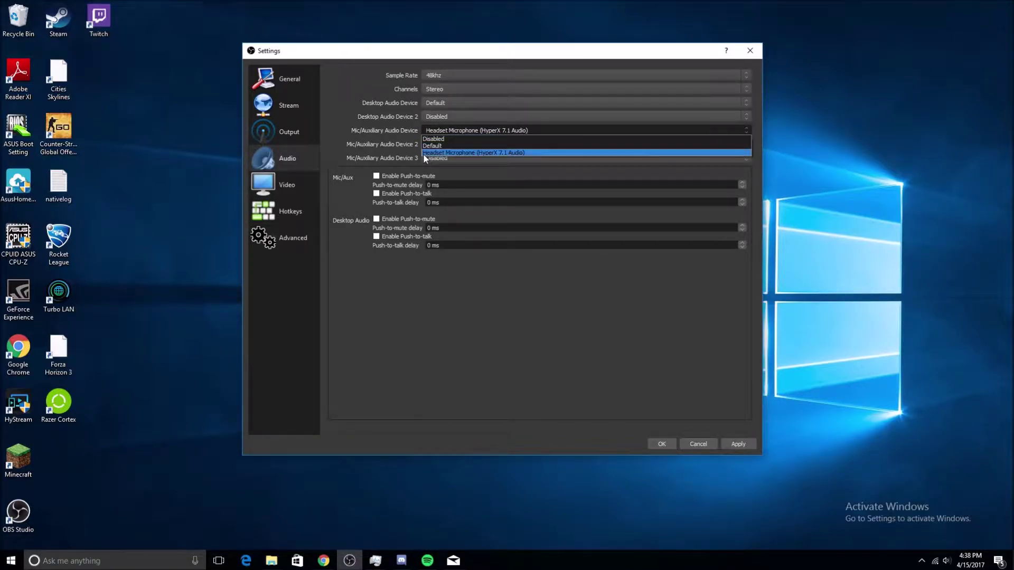
pyautogui.click(422, 154)
pyautogui.click(446, 130)
pyautogui.click(452, 152)
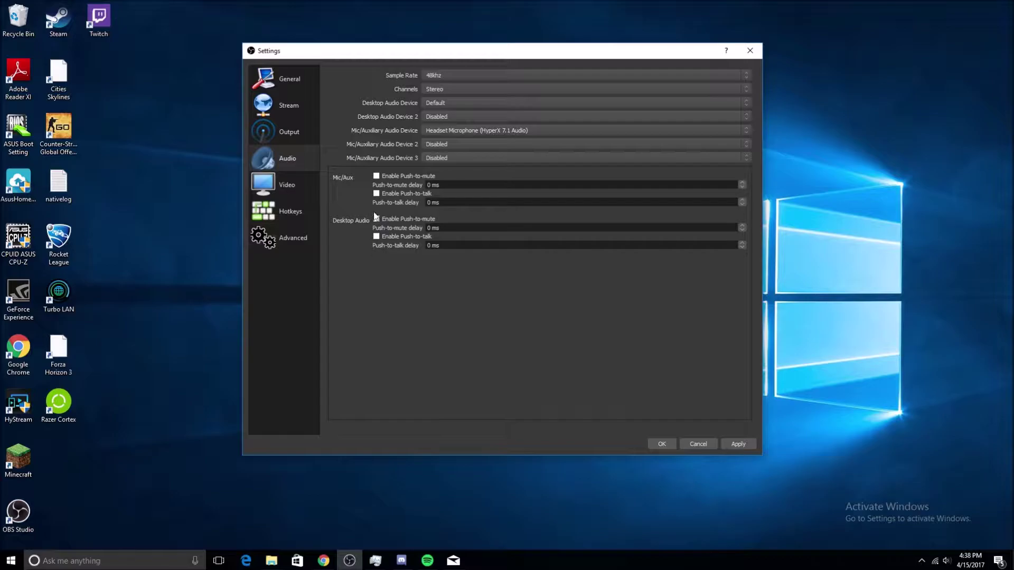
# Step: Review the video, hotkey and advanced settings, and apply and close the settings
pyautogui.click(279, 192)
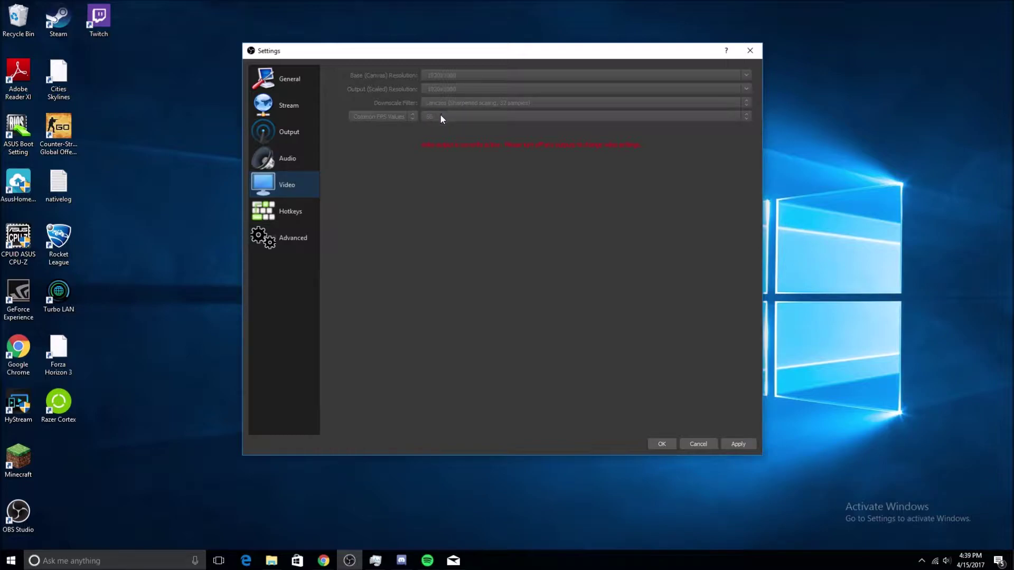
pyautogui.click(299, 215)
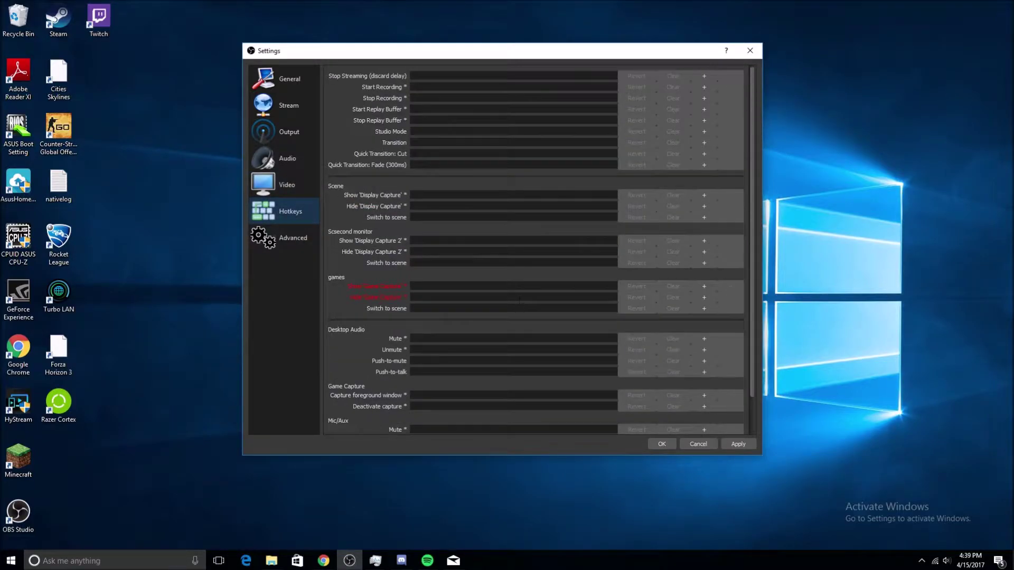
pyautogui.scroll(-1, 501, 211)
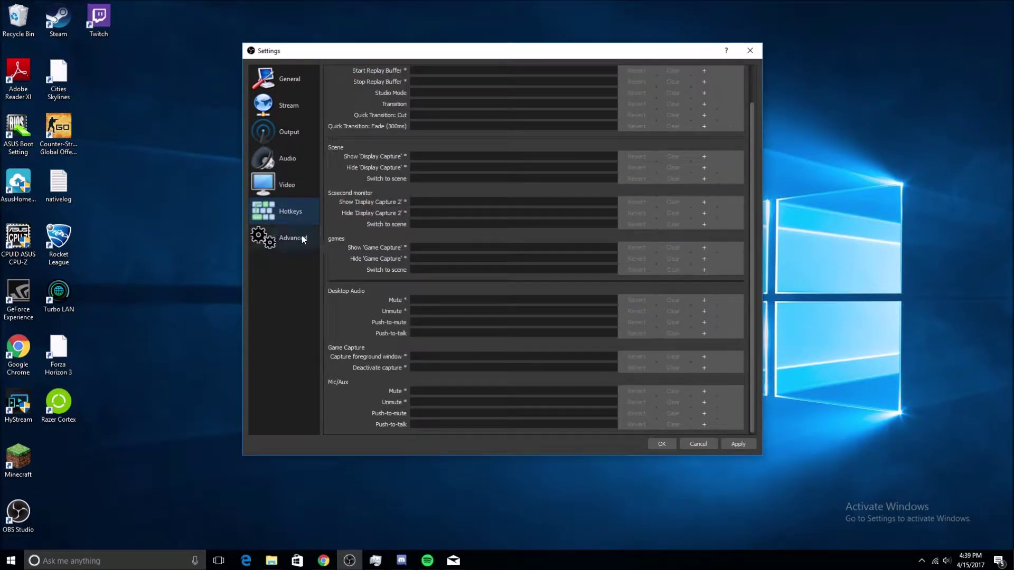
pyautogui.click(303, 239)
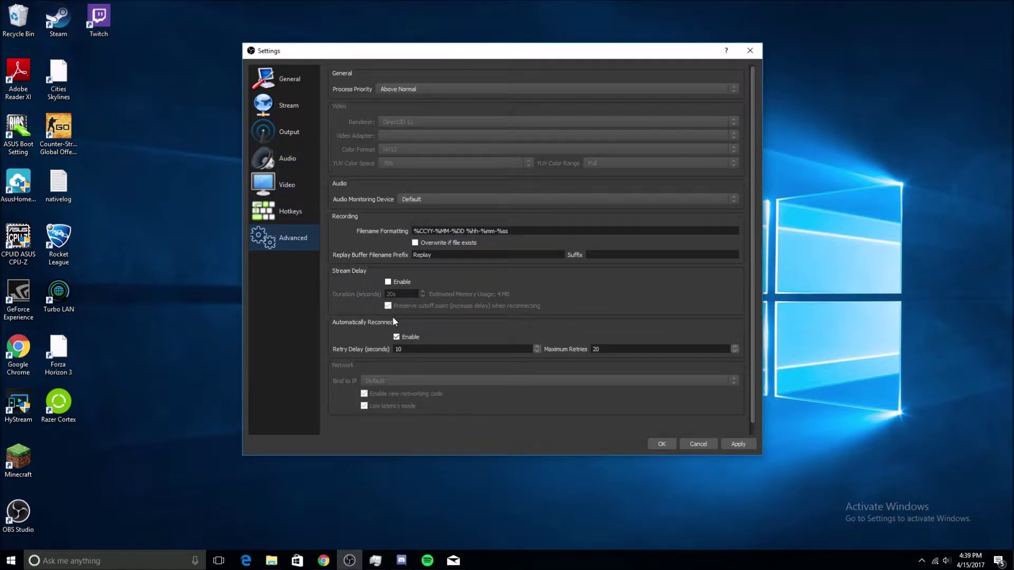
pyautogui.click(738, 443)
pyautogui.click(670, 444)
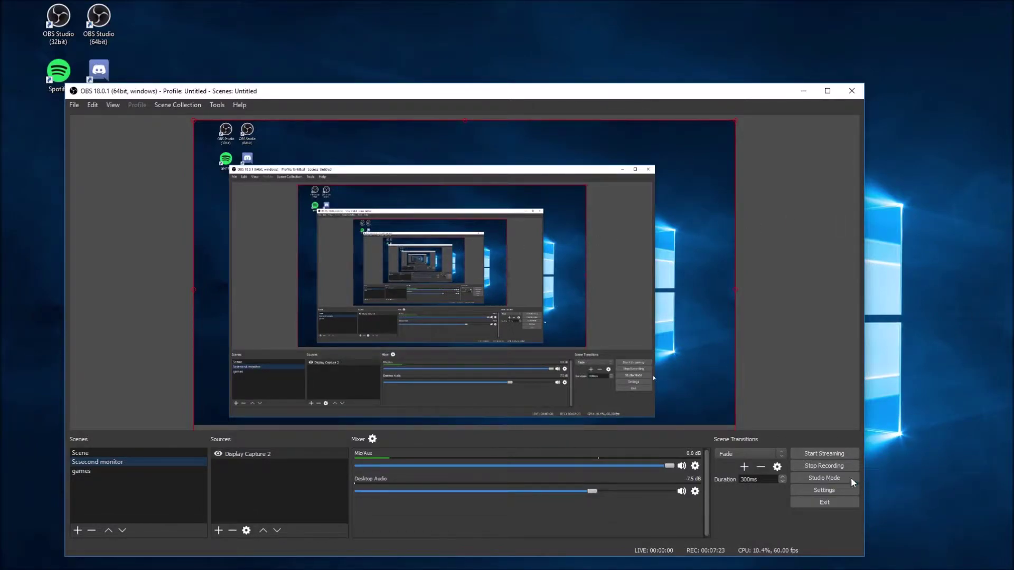
# Step: Examine the Mic/Aux filters, including the Gain filter and the list of filter types that can be added
pyautogui.click(695, 467)
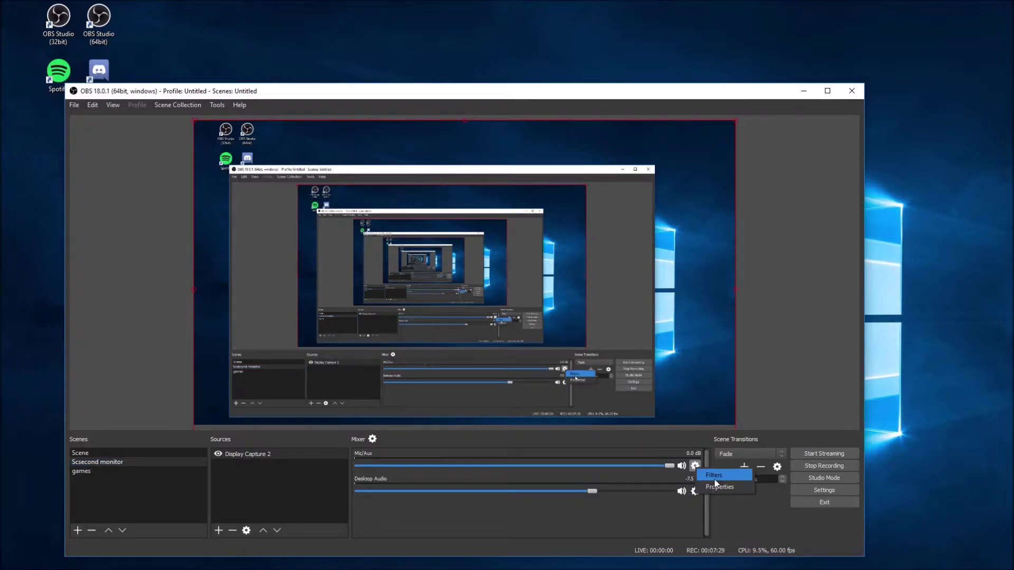
pyautogui.click(716, 476)
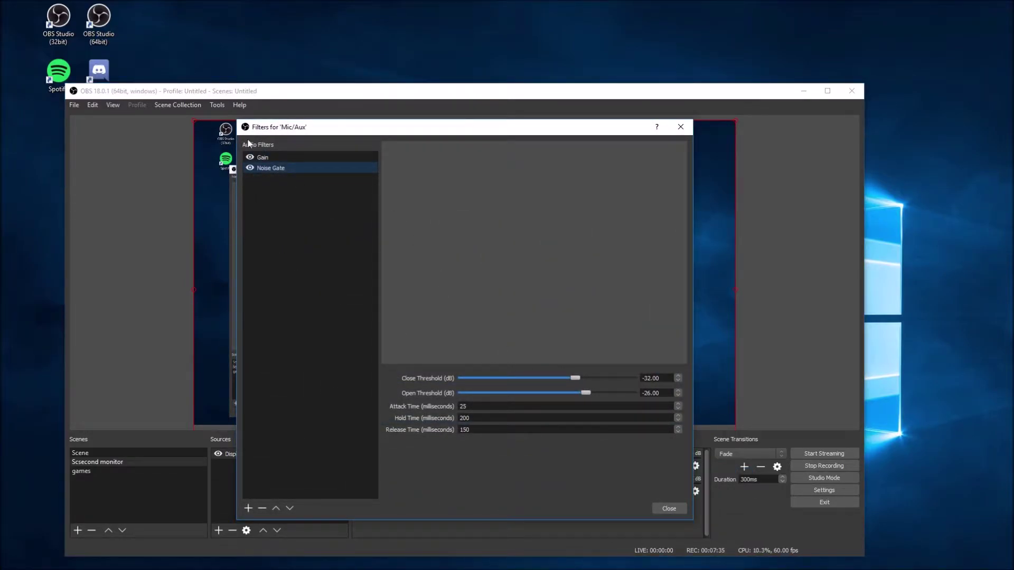
pyautogui.click(263, 157)
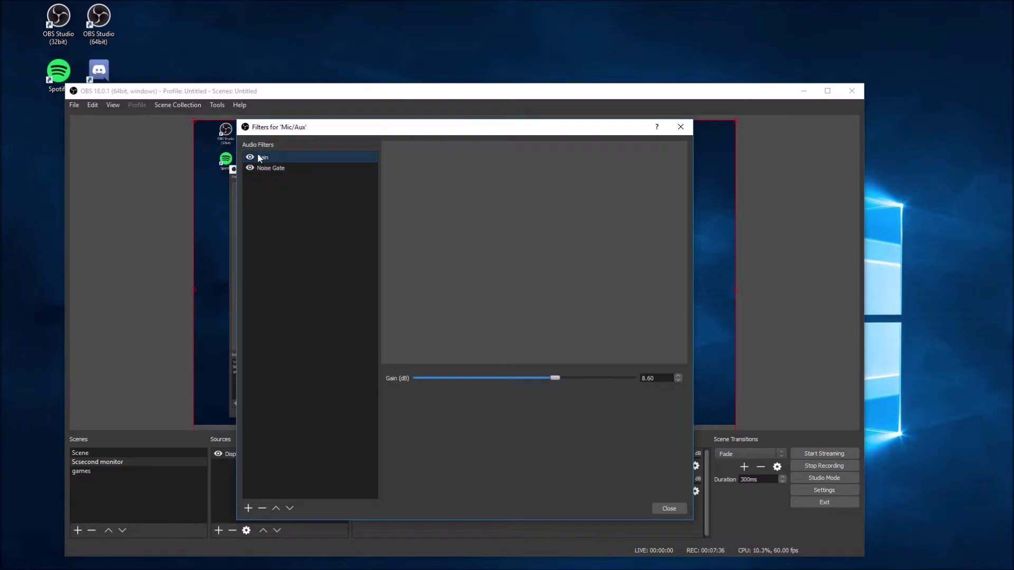
pyautogui.click(248, 508)
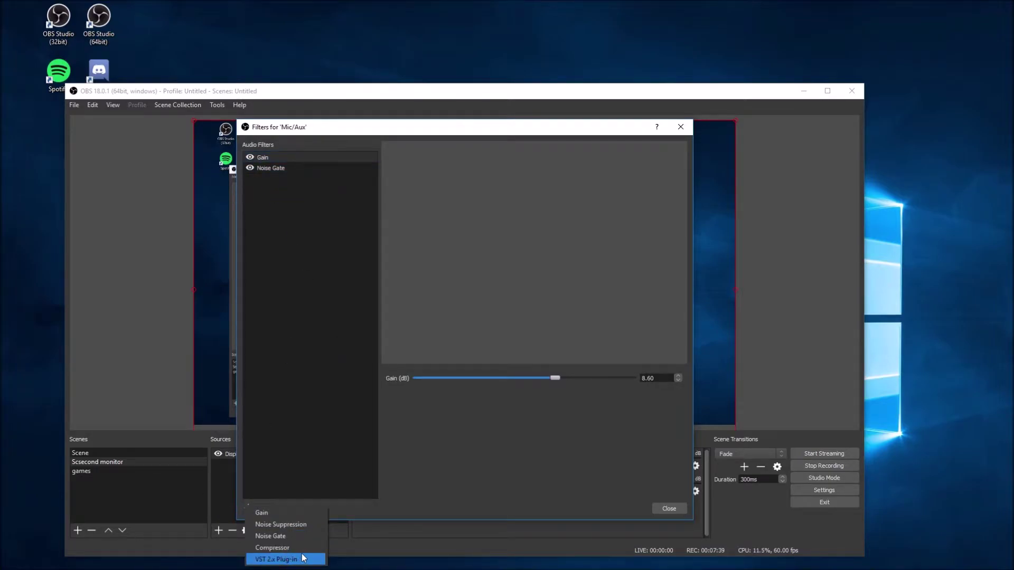
pyautogui.click(680, 126)
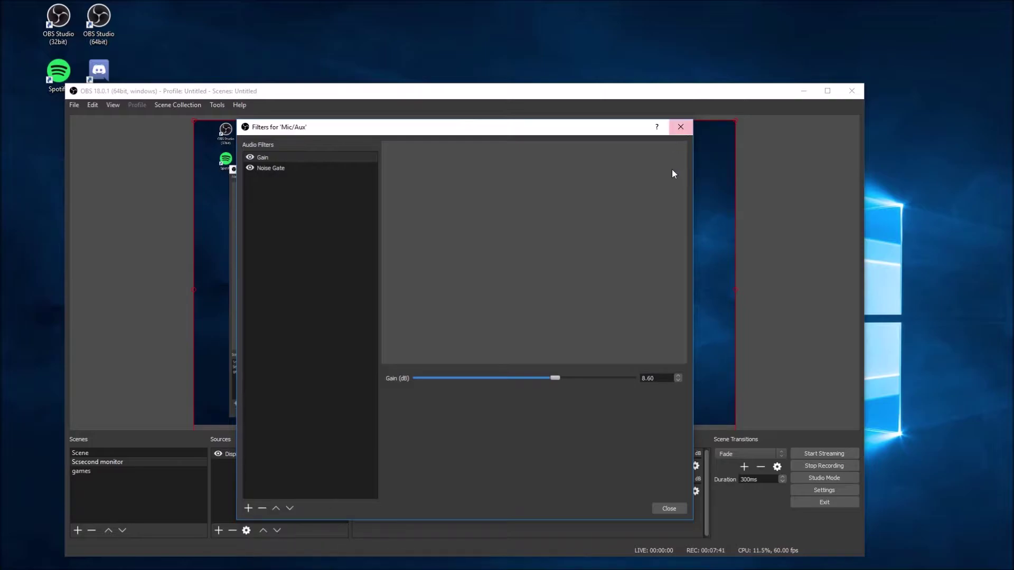
pyautogui.click(680, 127)
# Step: Check the Desktop Audio filters and the filter types available for it
pyautogui.click(695, 492)
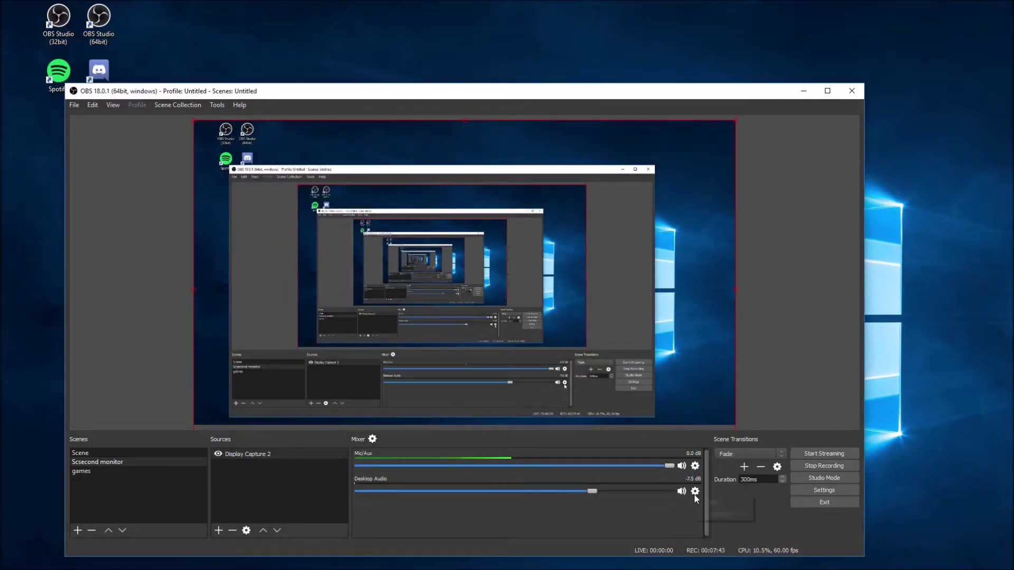
pyautogui.click(715, 507)
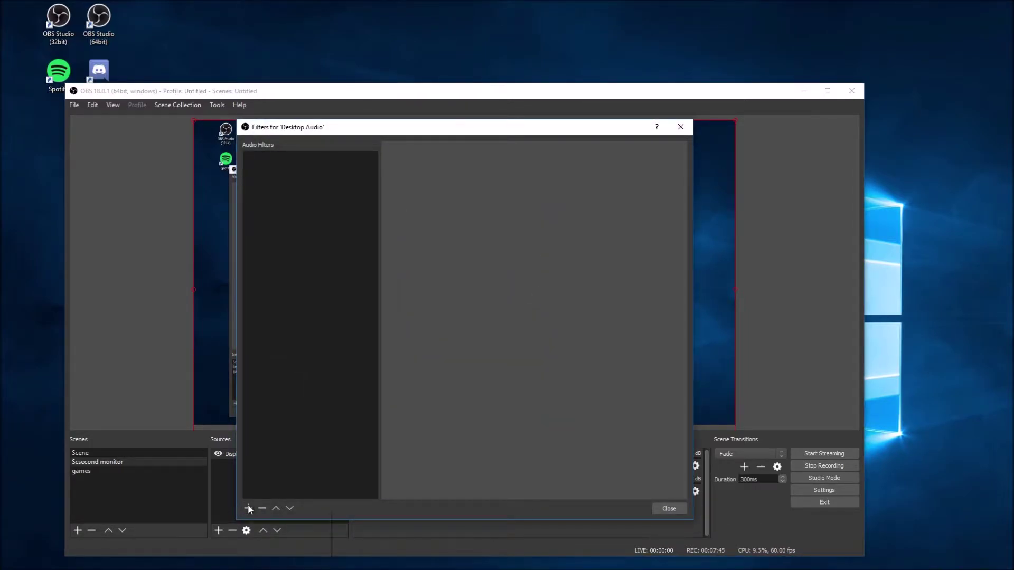
pyautogui.click(248, 507)
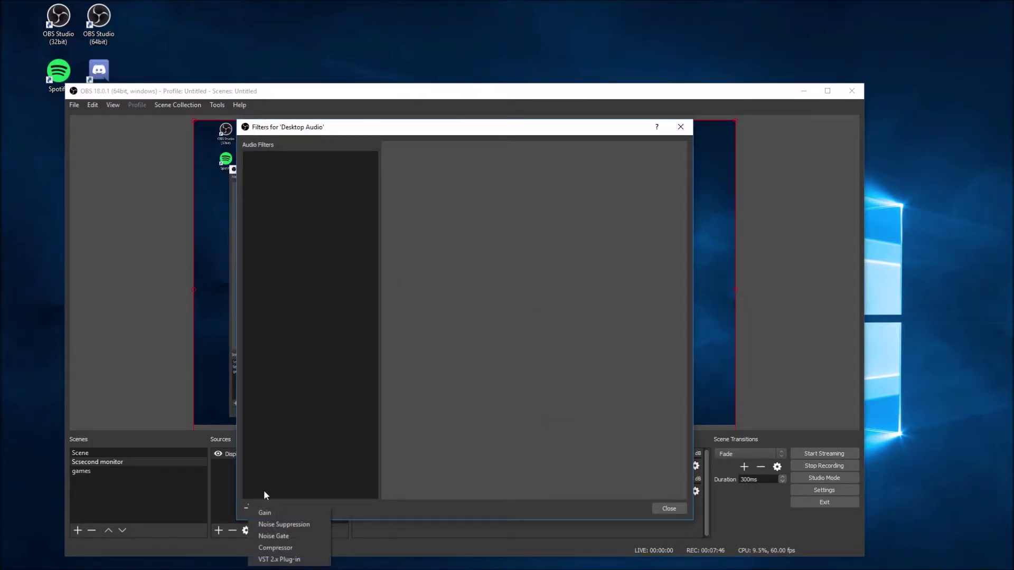
pyautogui.click(680, 127)
pyautogui.click(680, 128)
# Step: View the device choices in the Mic/Aux properties, keeping Headset Microphone (HyperX 7.1 Audio)
pyautogui.click(695, 465)
pyautogui.click(718, 486)
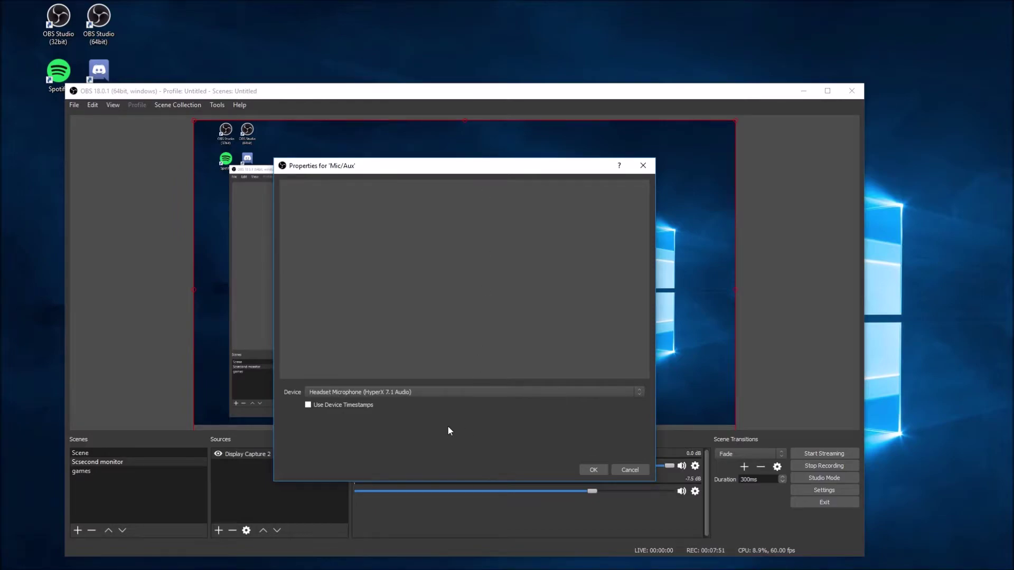
pyautogui.click(436, 392)
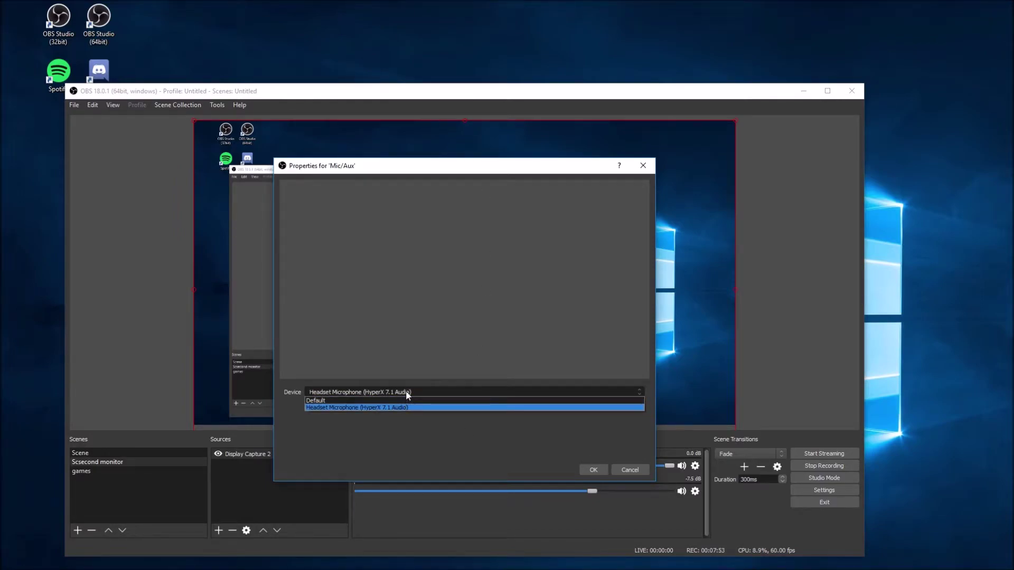
pyautogui.click(405, 390)
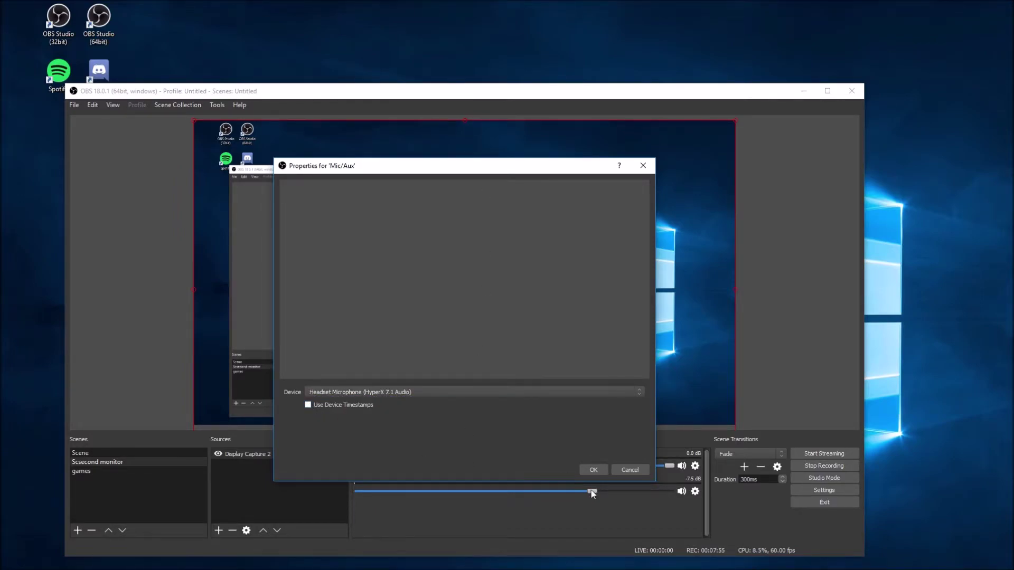
pyautogui.click(590, 467)
# Step: View the Desktop Audio properties and the advanced audio properties of the mixer sources
pyautogui.click(694, 492)
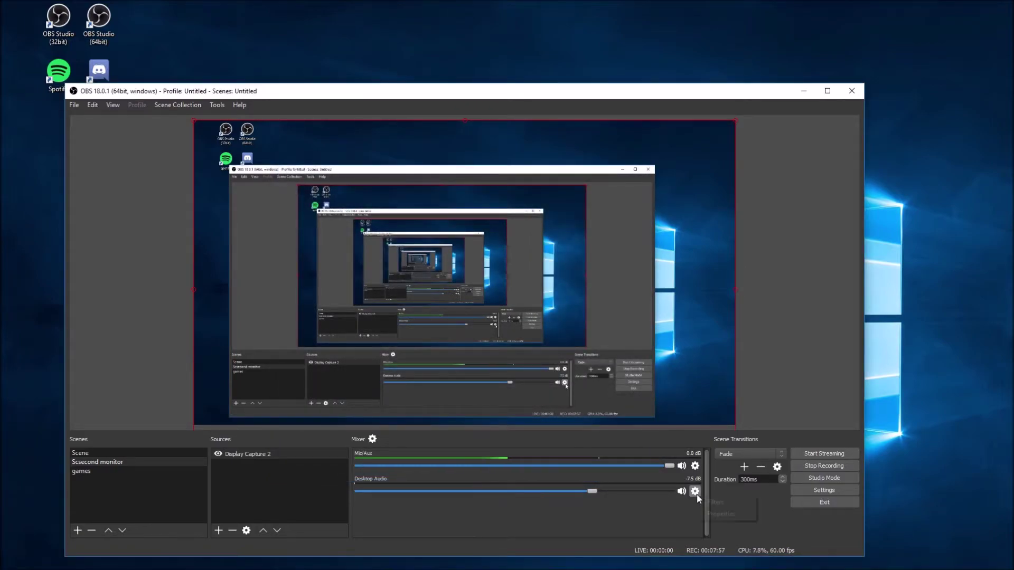
pyautogui.click(721, 514)
pyautogui.click(592, 469)
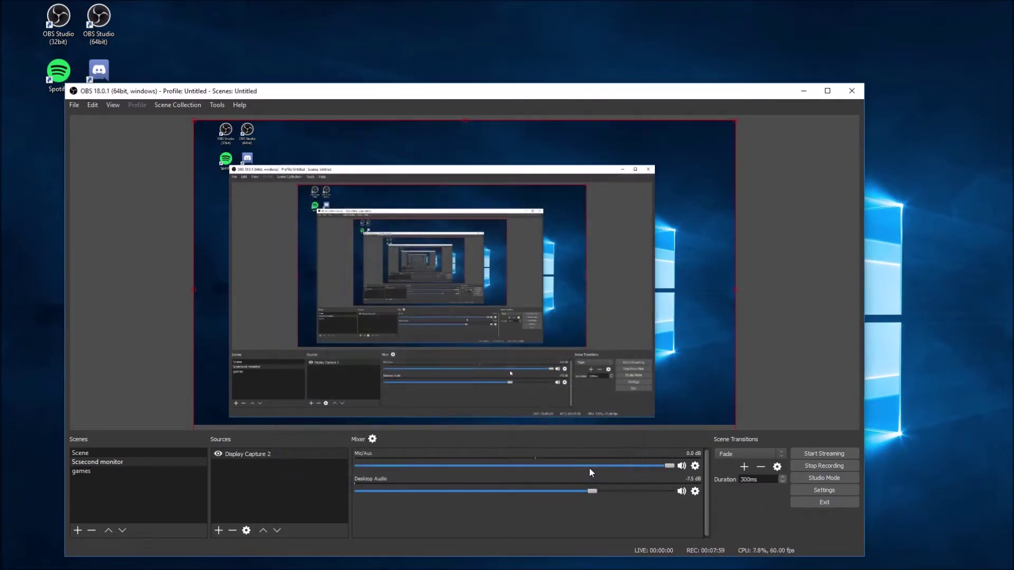
pyautogui.click(372, 441)
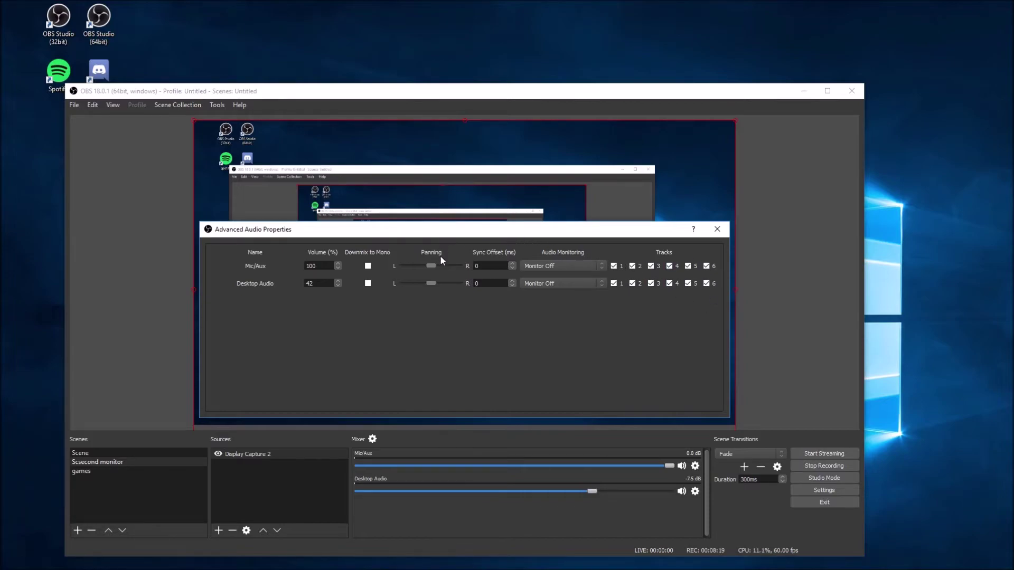
pyautogui.click(717, 230)
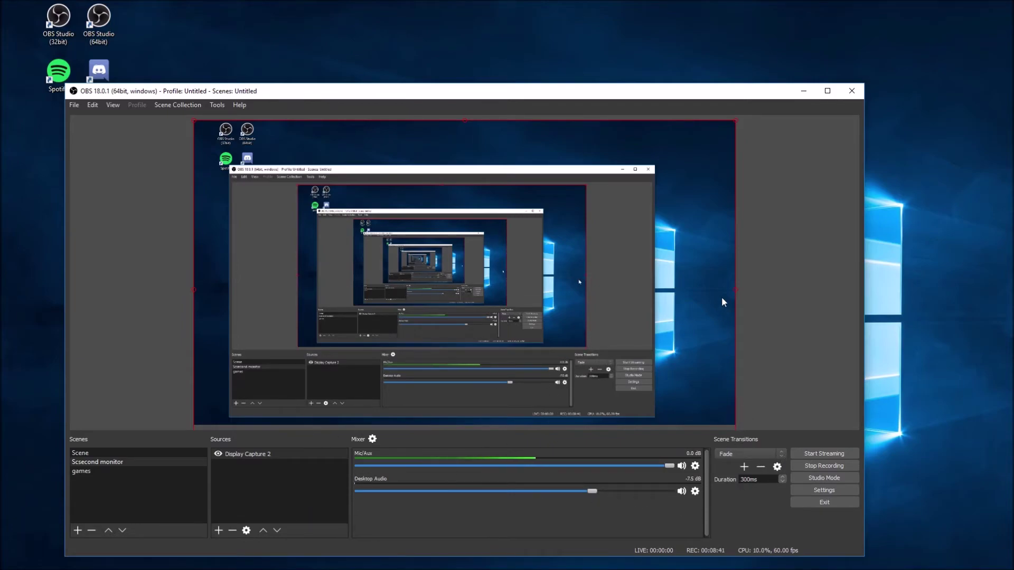
# Step: Shrink the display capture in the preview and restore it to fill the canvas
pyautogui.moveTo(734, 288); pyautogui.dragTo(519, 268)
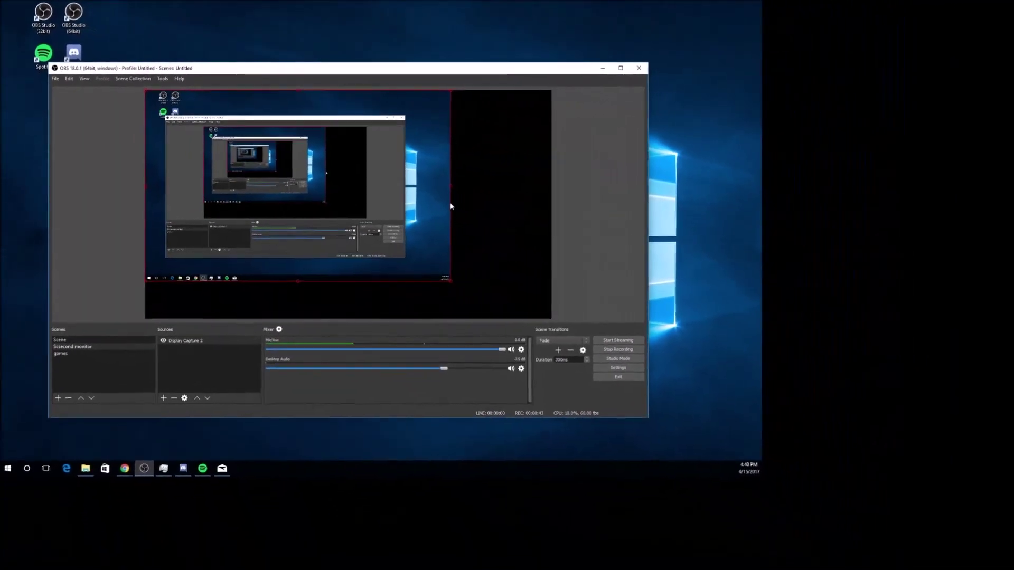
pyautogui.moveTo(310, 160); pyautogui.dragTo(441, 193)
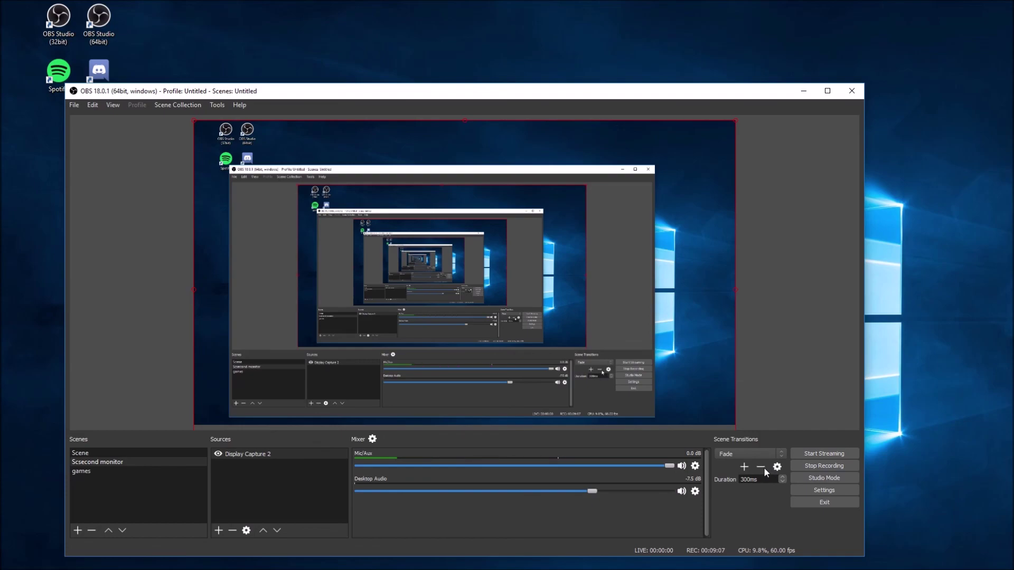
# Step: Exit OBS Studio
pyautogui.click(826, 501)
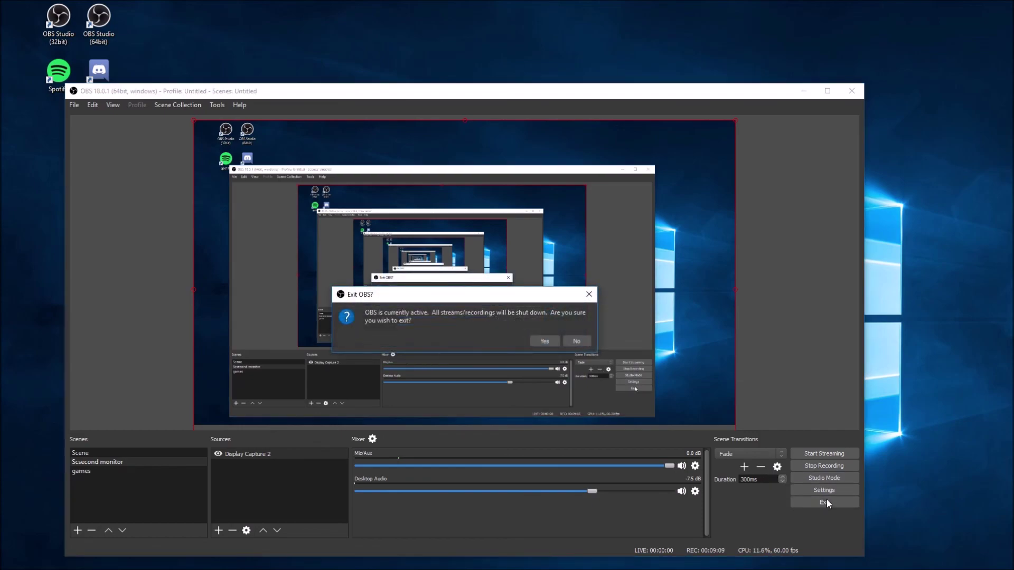